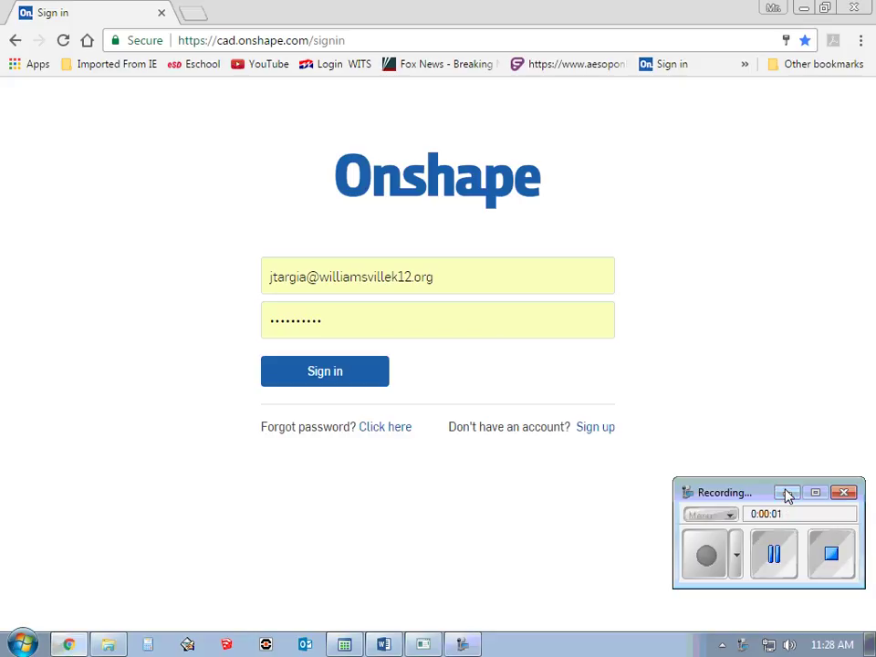
# Step: Sign in to Onshape with the saved credentials to reach the Recently opened list
pyautogui.click(787, 493)
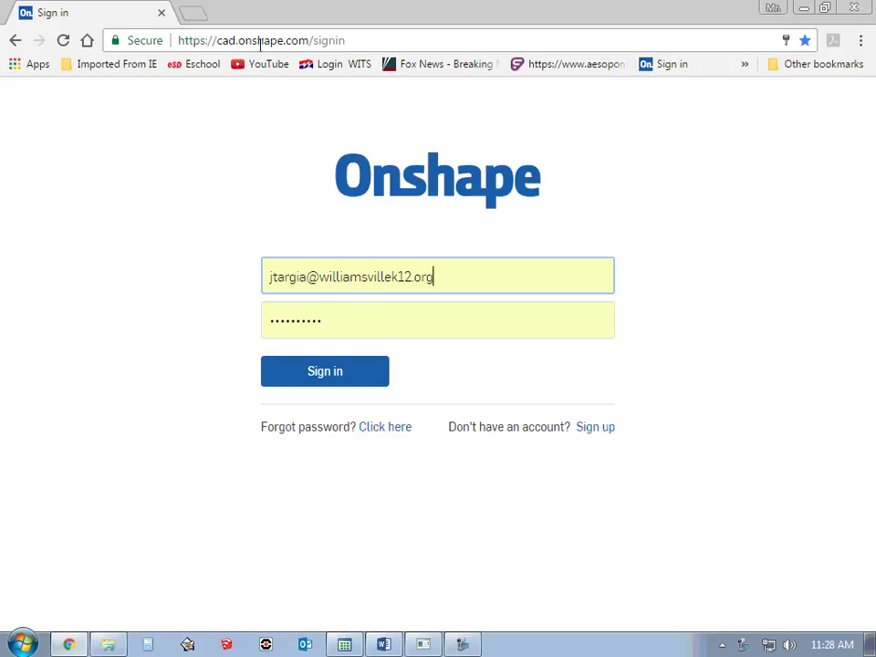
pyautogui.click(307, 383)
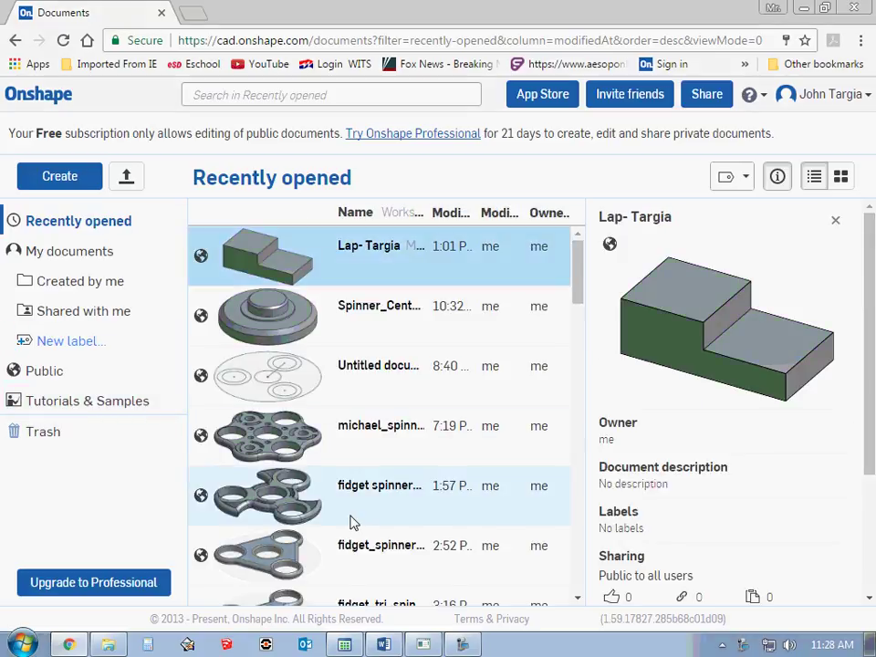
# Step: Preview the Spinner_Center_Cap_Targia document and the untitled sketch document
pyautogui.scroll(-4, 351, 520)
pyautogui.scroll(-2, 350, 520)
pyautogui.scroll(6, 279, 523)
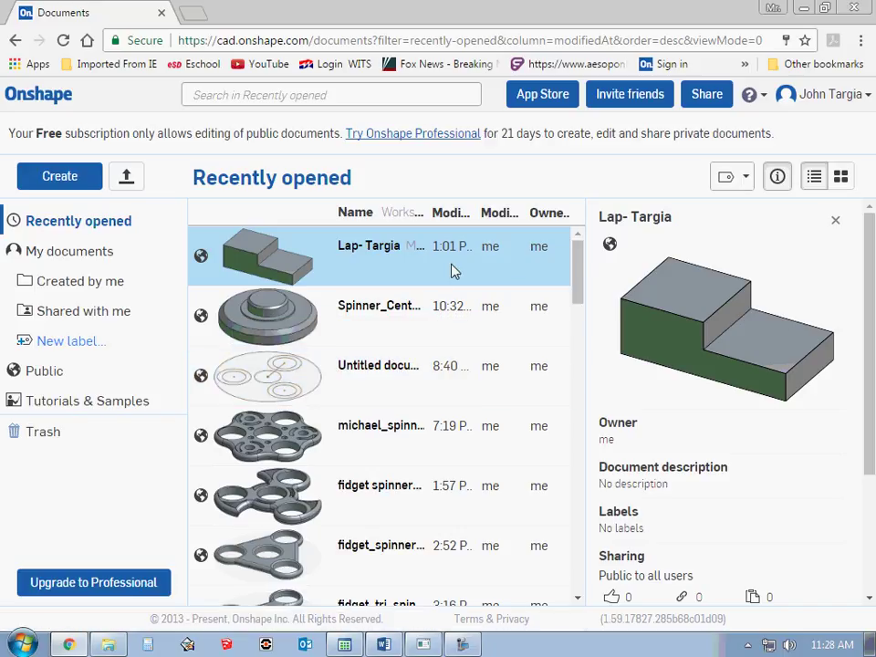
pyautogui.click(401, 331)
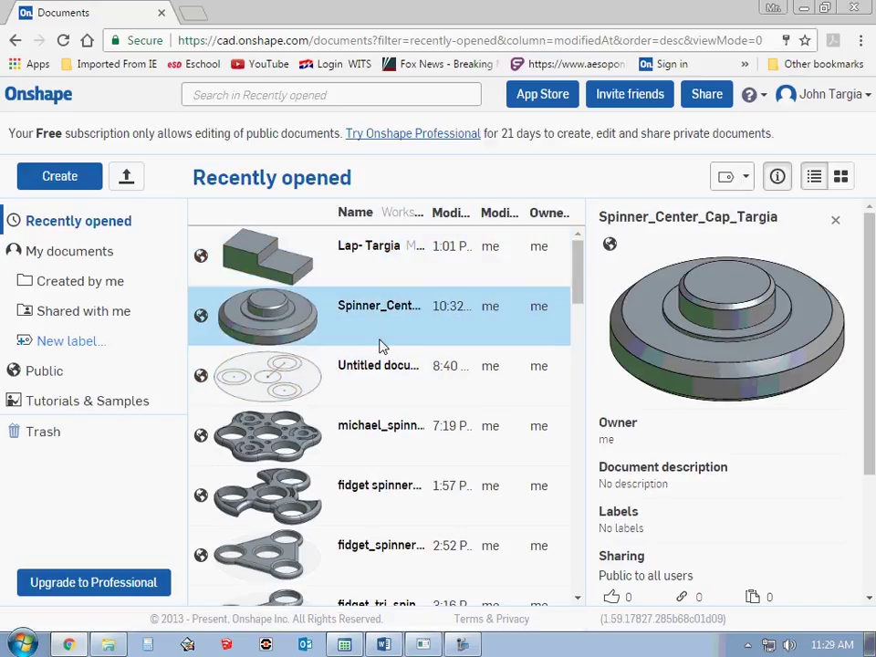
pyautogui.click(406, 376)
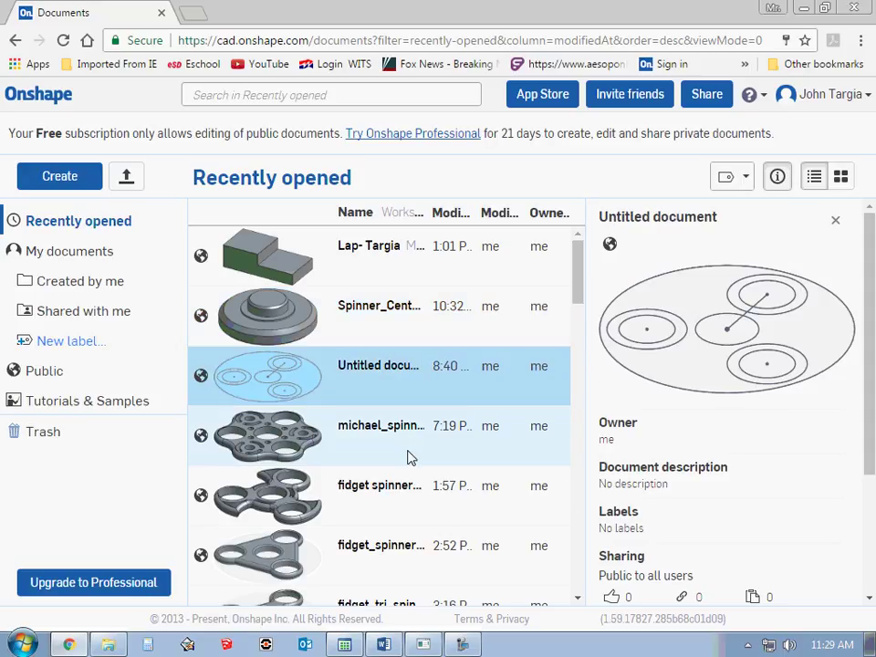
# Step: Preview the next spinner document and then fidget spinner_5_targia
pyautogui.click(404, 456)
pyautogui.scroll(-4, 711, 507)
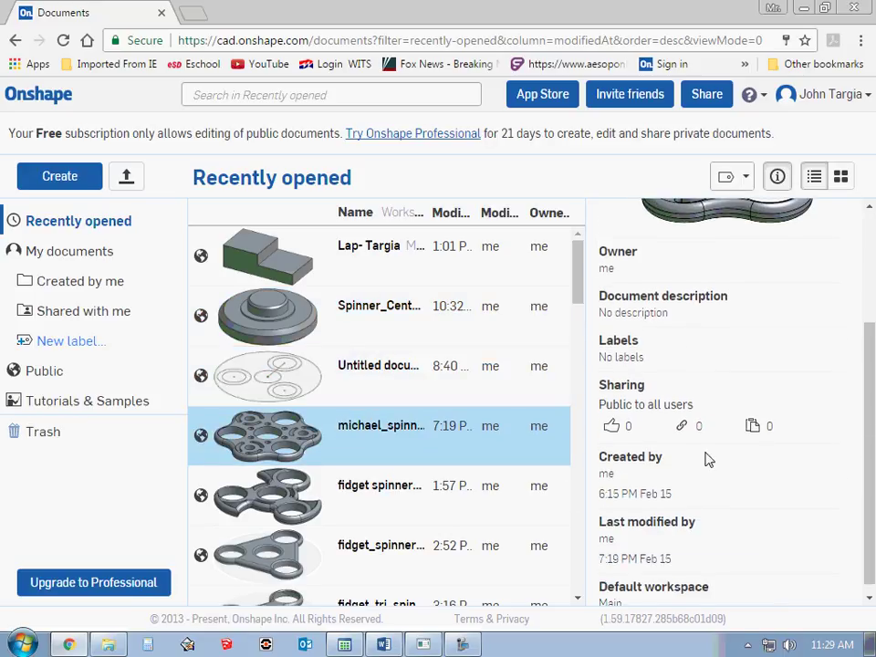
pyautogui.scroll(4, 704, 472)
pyautogui.click(348, 502)
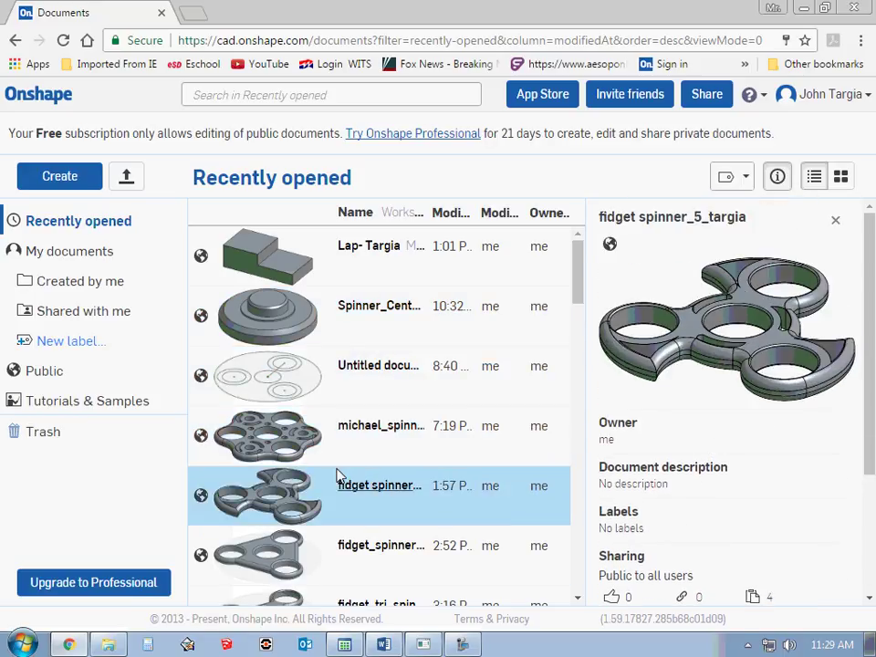
pyautogui.scroll(-4, 655, 559)
pyautogui.scroll(4, 656, 552)
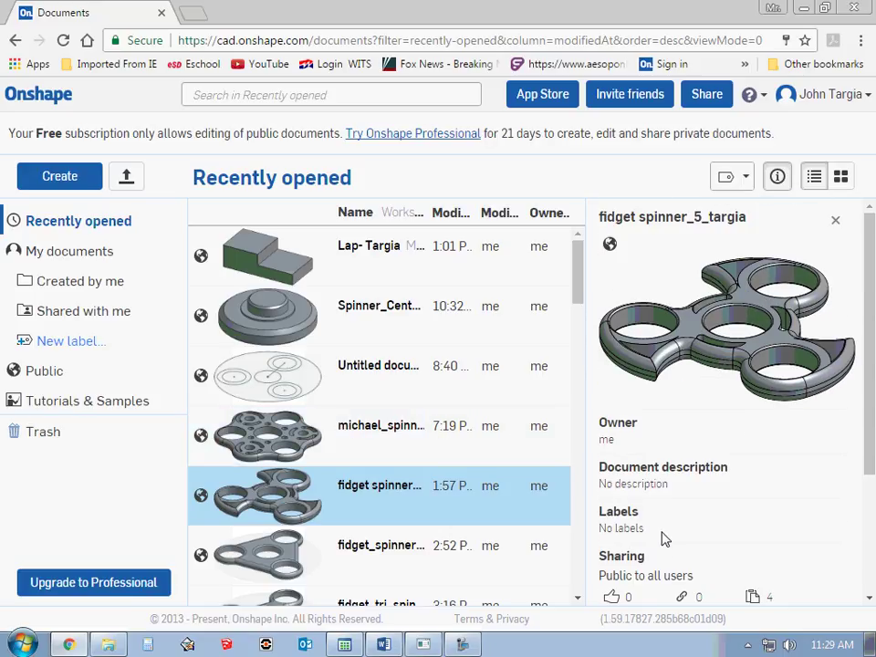
# Step: Create a new public Onshape document named 'sample'
pyautogui.click(55, 180)
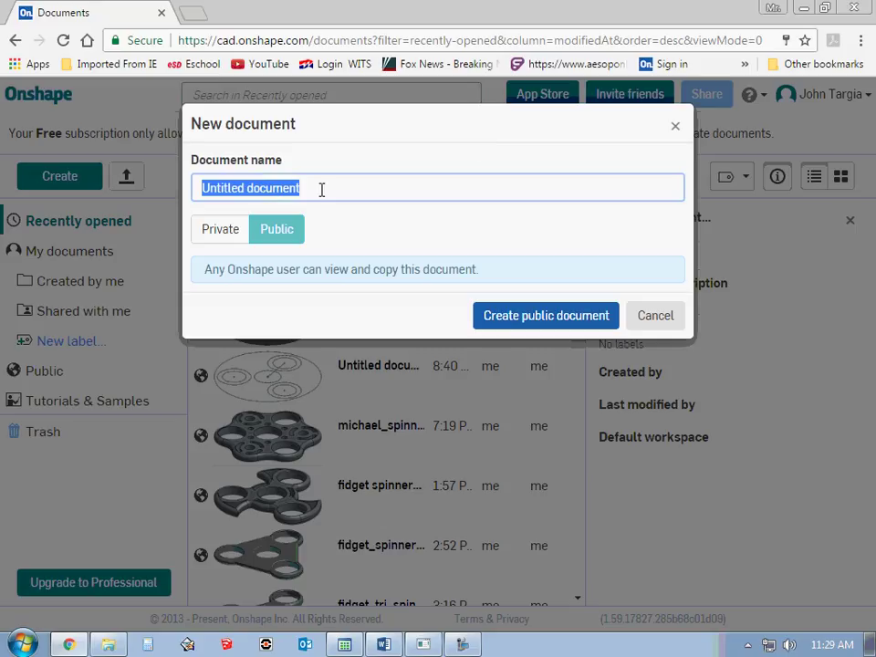
pyautogui.write('sample')
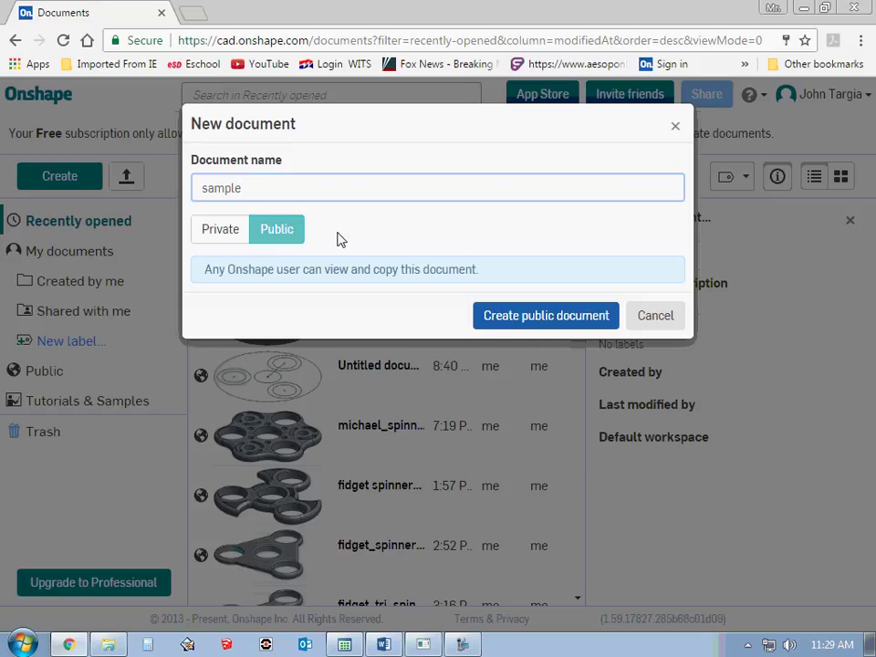
pyautogui.click(274, 236)
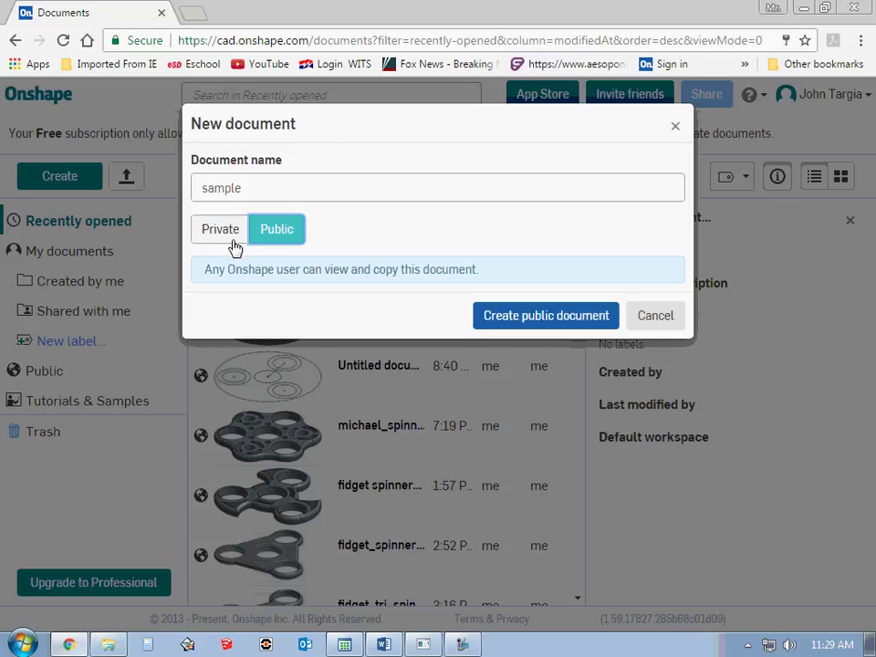
pyautogui.click(530, 322)
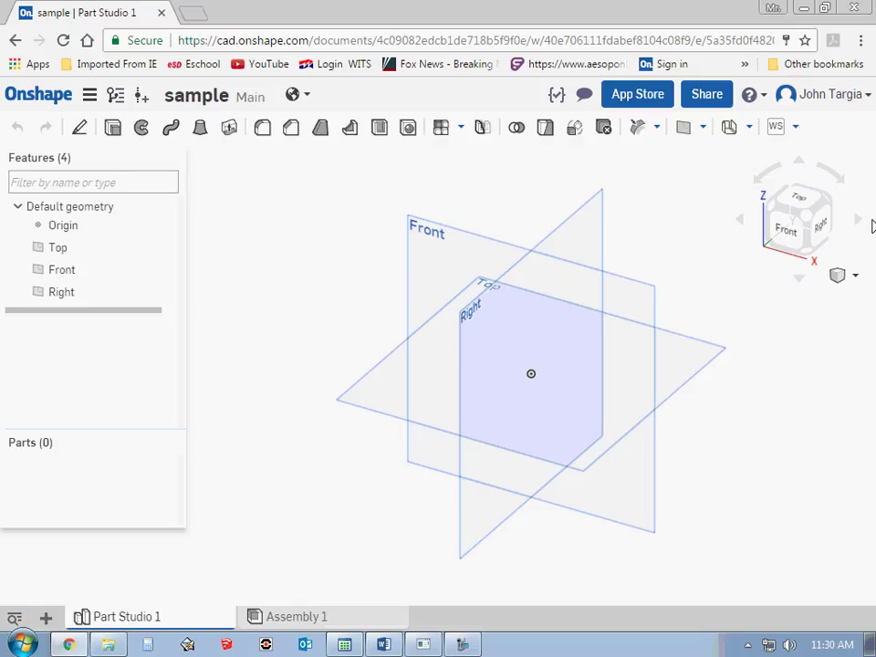
# Step: View the planes from Front, an angled corner and Top, then settle on Isometric
pyautogui.click(787, 246)
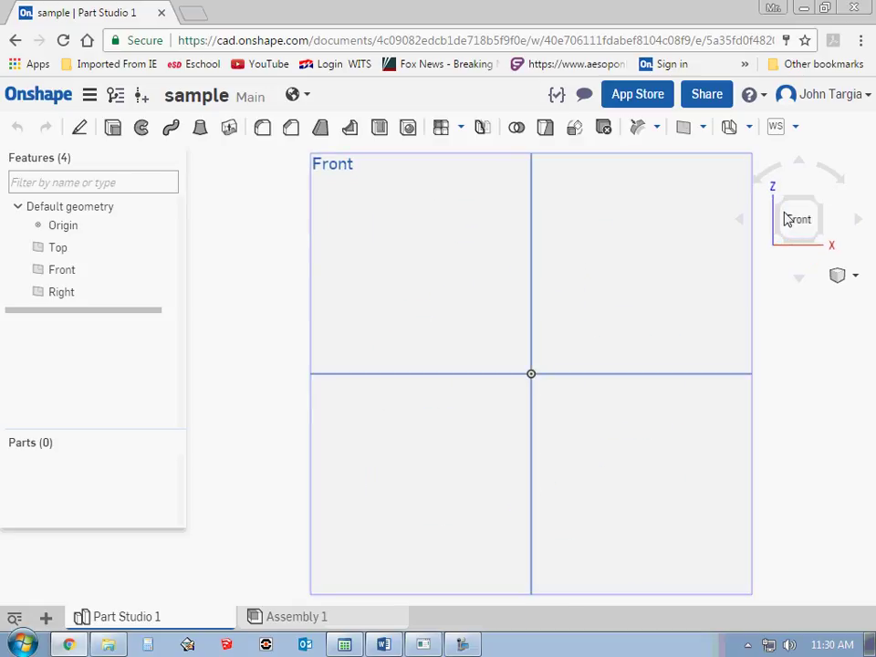
pyautogui.click(777, 212)
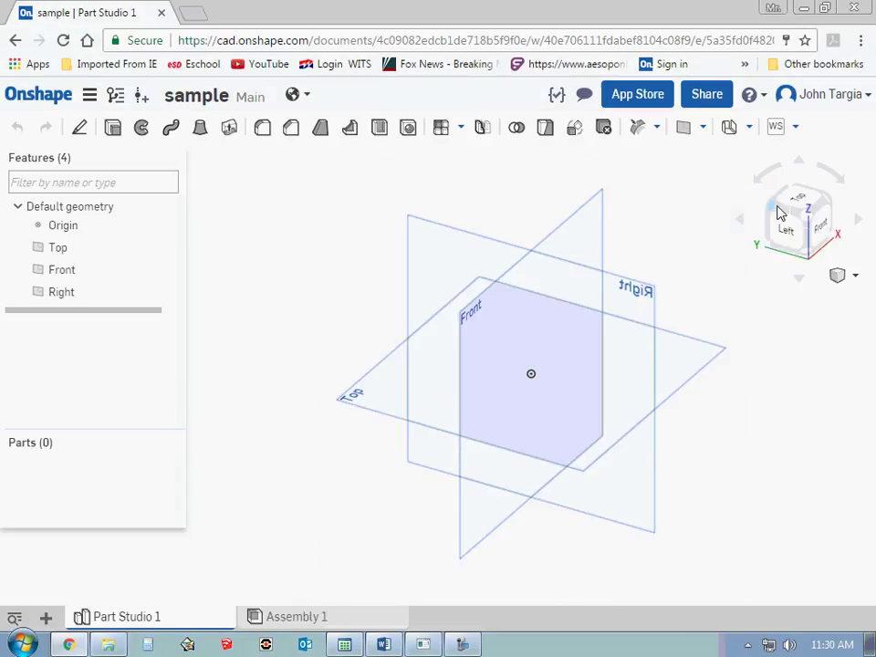
pyautogui.click(801, 208)
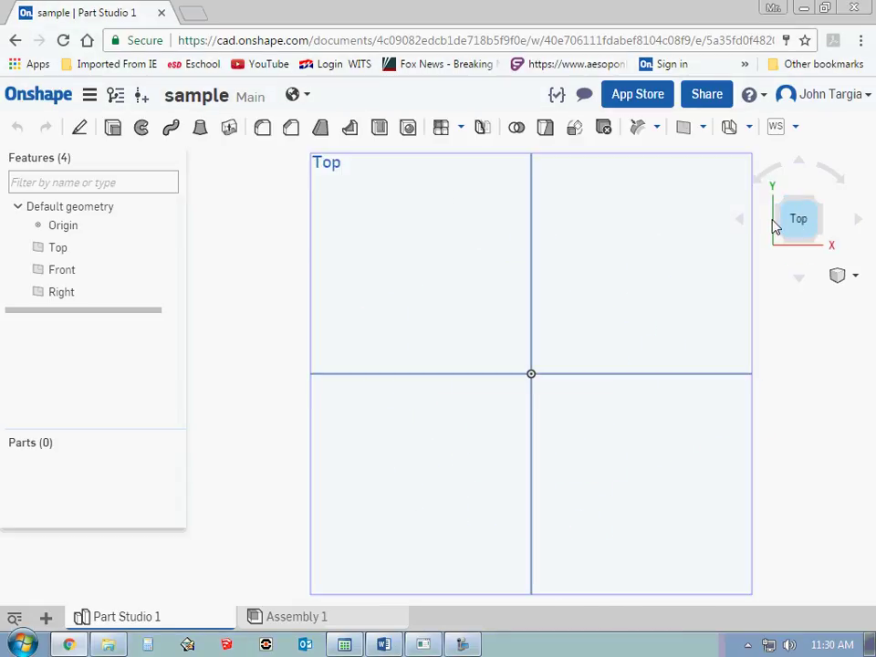
pyautogui.click(855, 279)
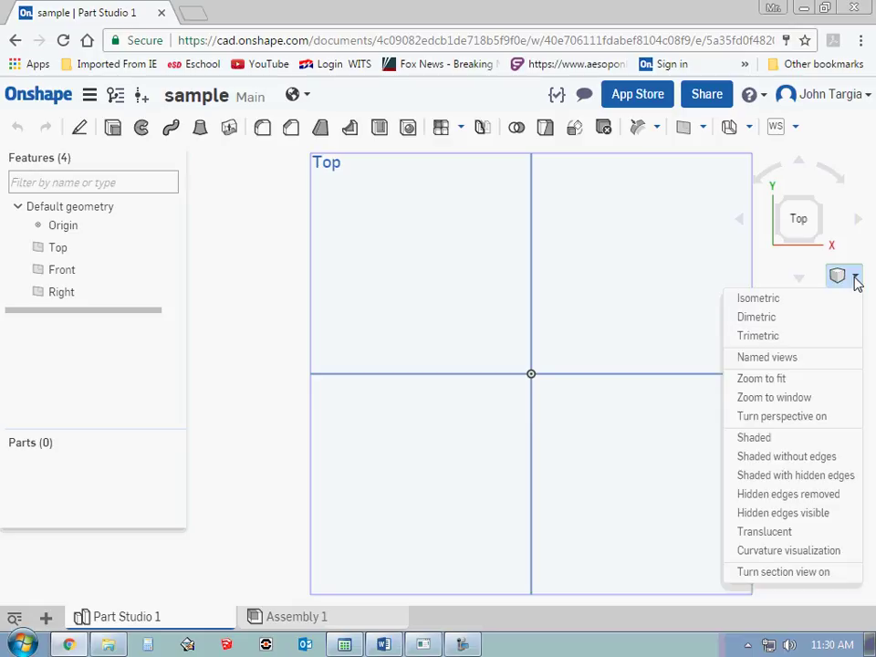
pyautogui.click(799, 308)
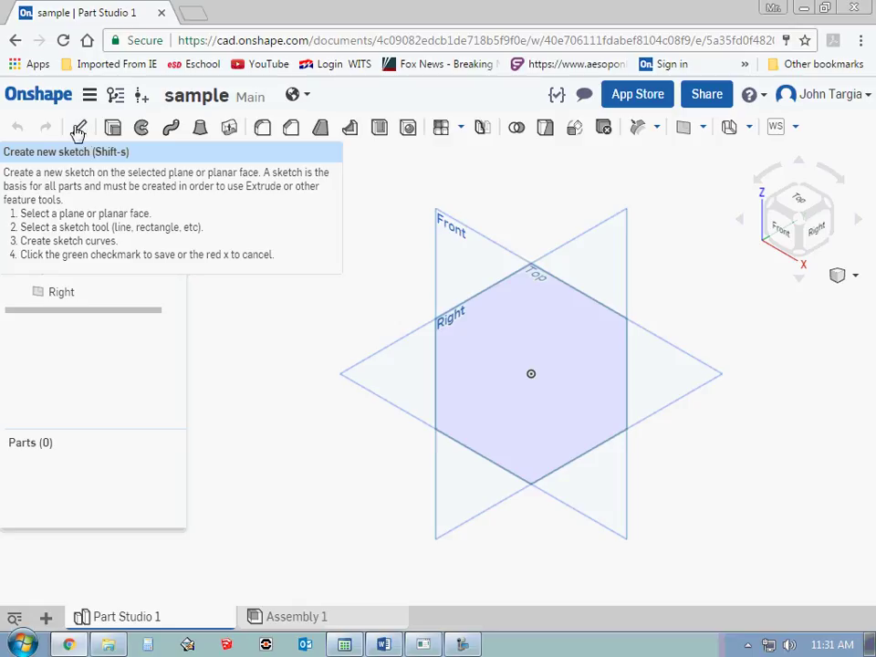
# Step: Start Sketch 1 on the Front plane and view it face-on
pyautogui.click(81, 130)
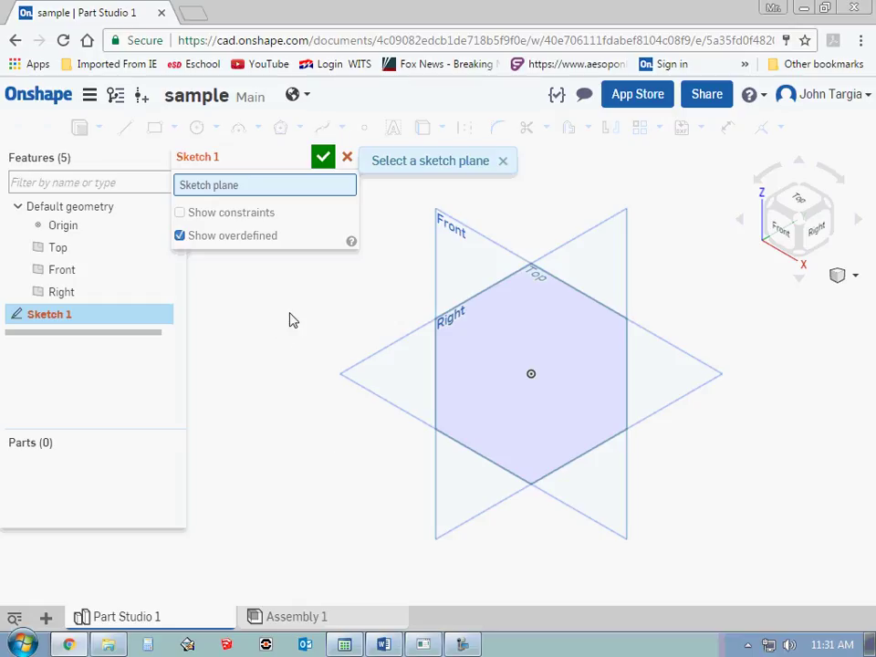
pyautogui.click(471, 251)
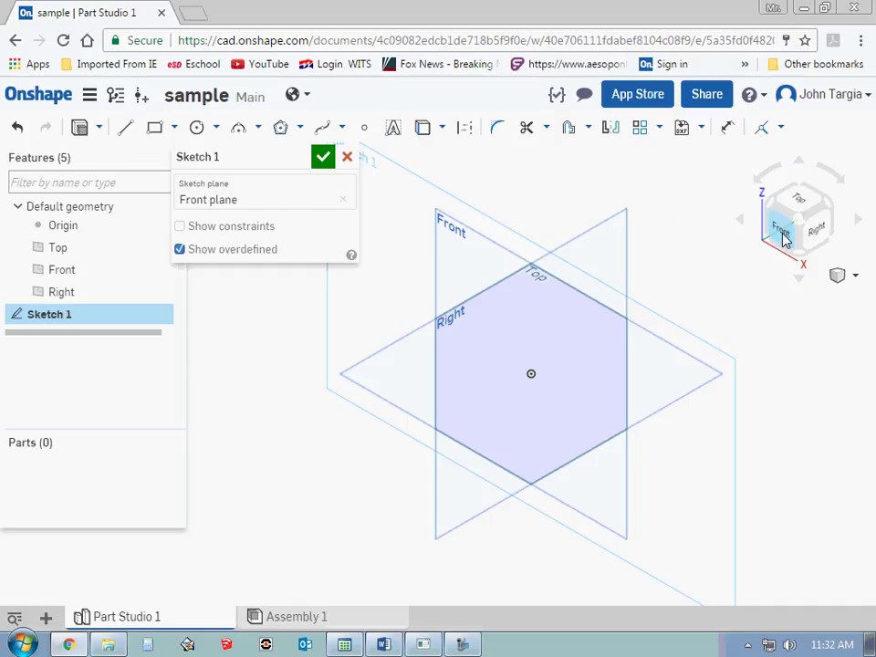
pyautogui.click(782, 236)
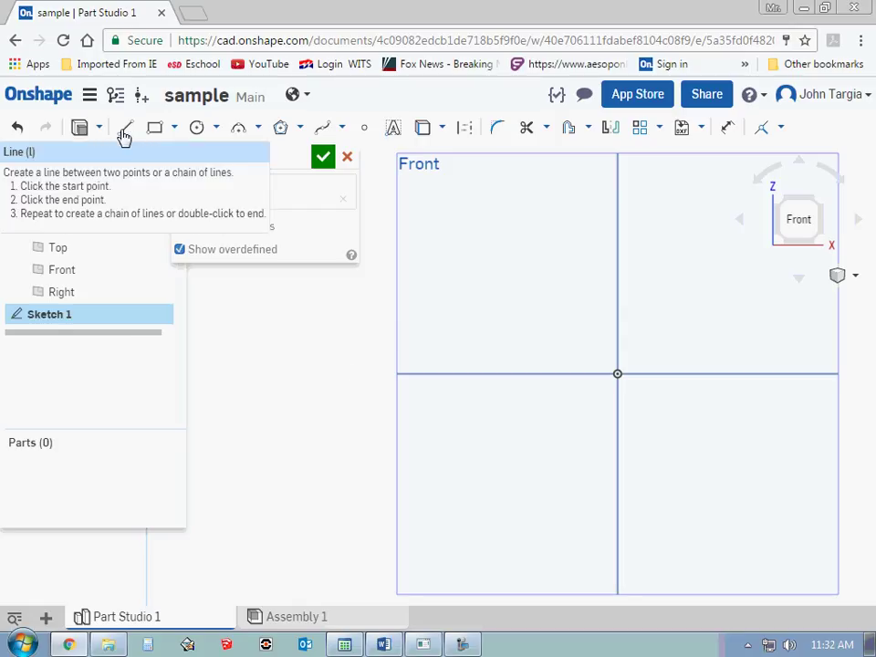
# Step: Draw a vertical line up from the origin with a length of 1.25
pyautogui.click(125, 128)
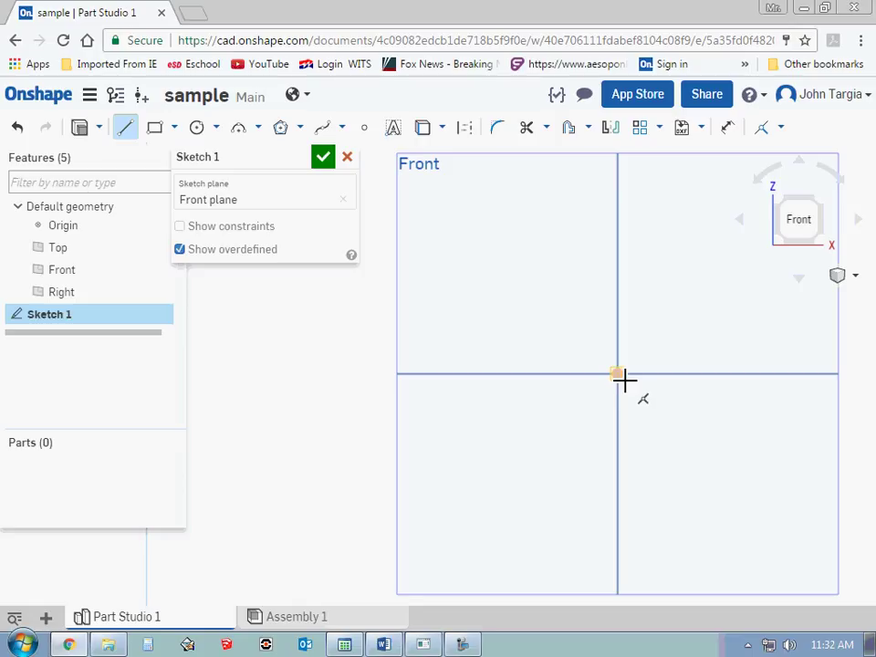
pyautogui.click(622, 377)
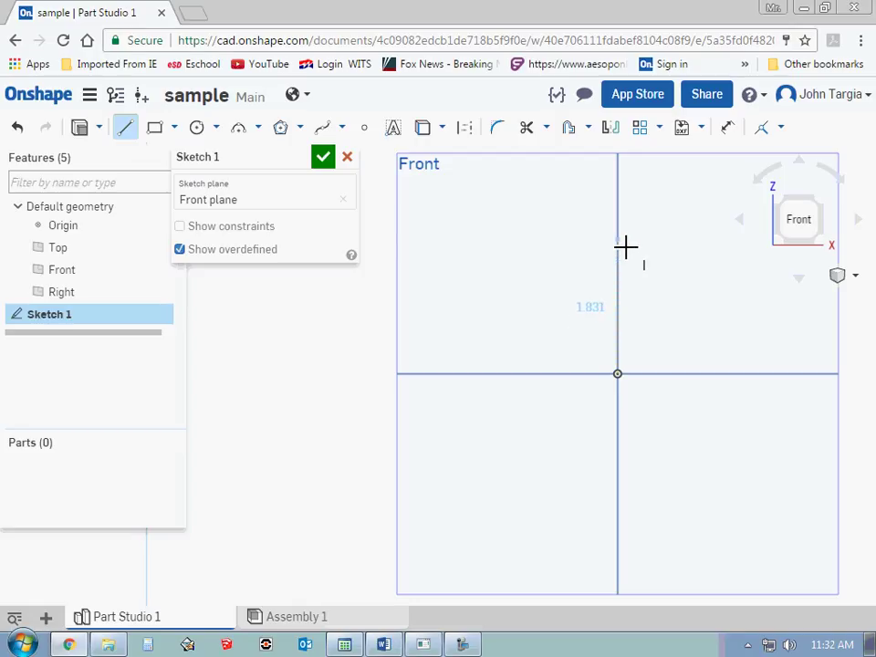
pyautogui.click(625, 245)
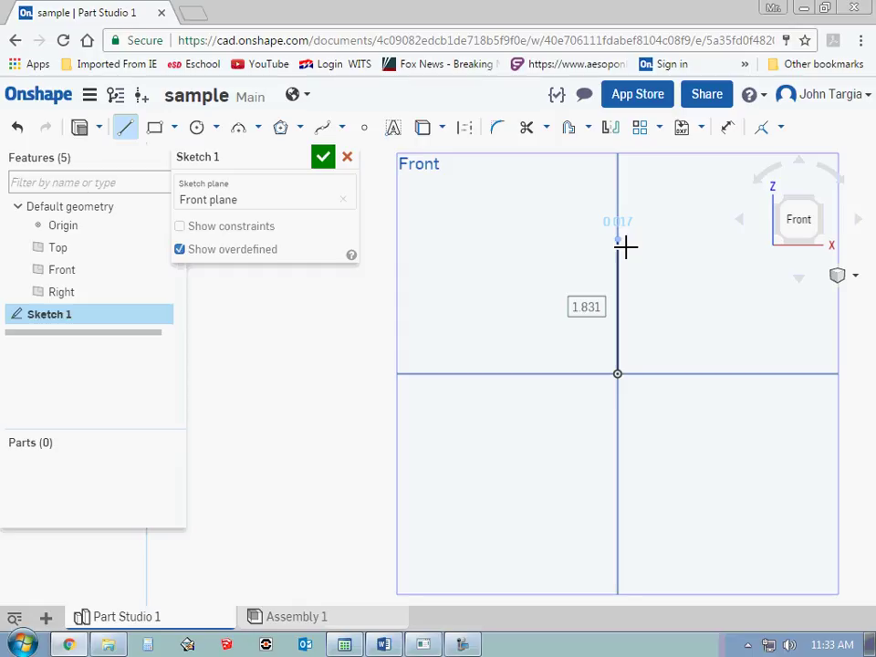
pyautogui.write('1.25')
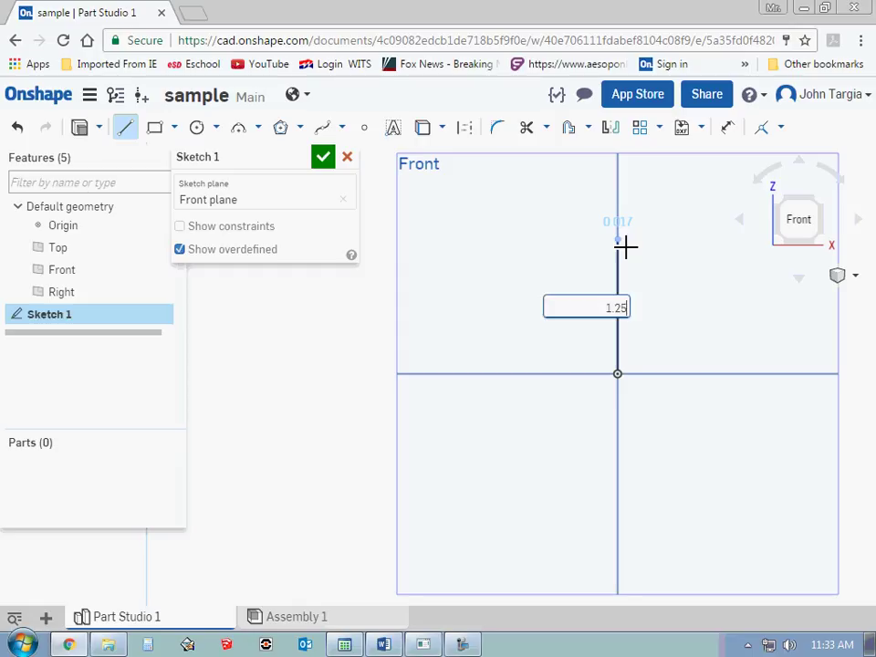
pyautogui.press('Return')
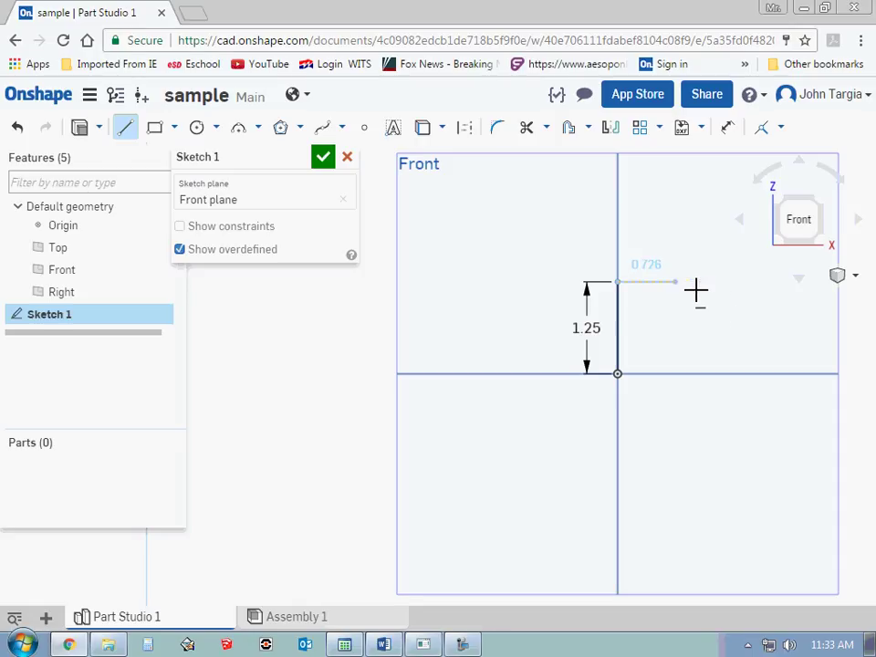
# Step: Add a 0.5 horizontal segment at the top and a 0.75 vertical segment down
pyautogui.click(695, 290)
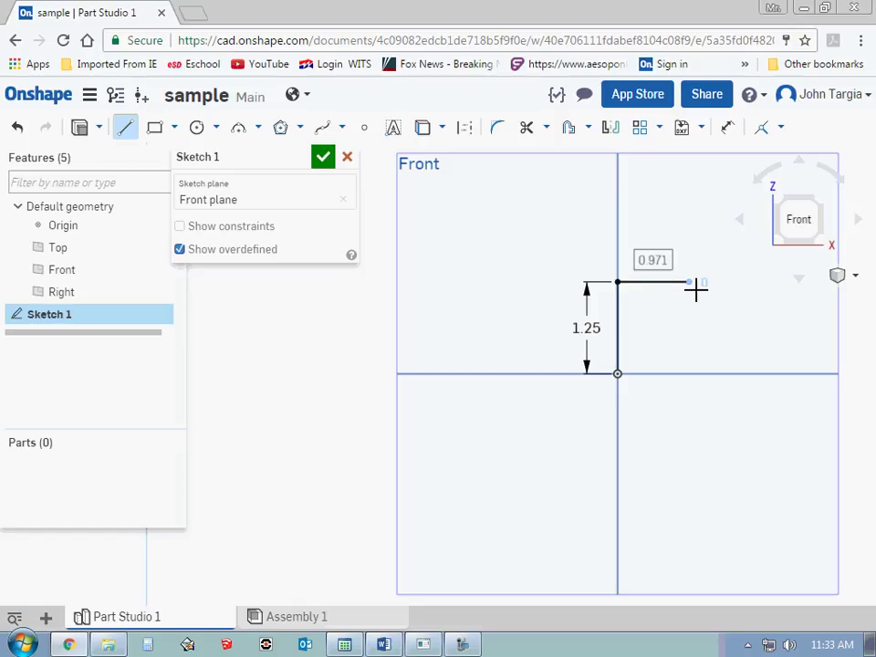
pyautogui.press('Tab')
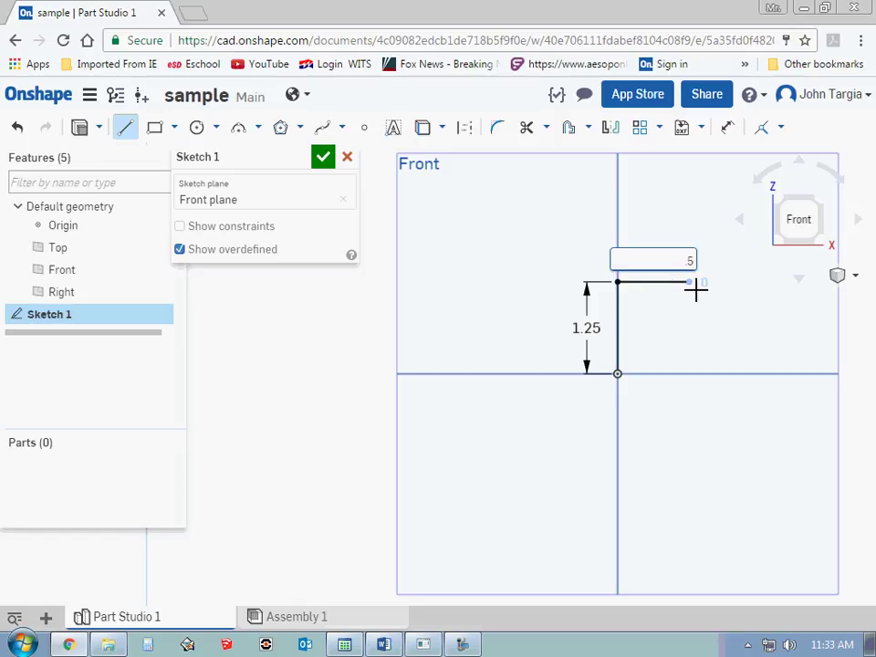
pyautogui.press('Escape')
pyautogui.write('0.5')
pyautogui.press('Return')
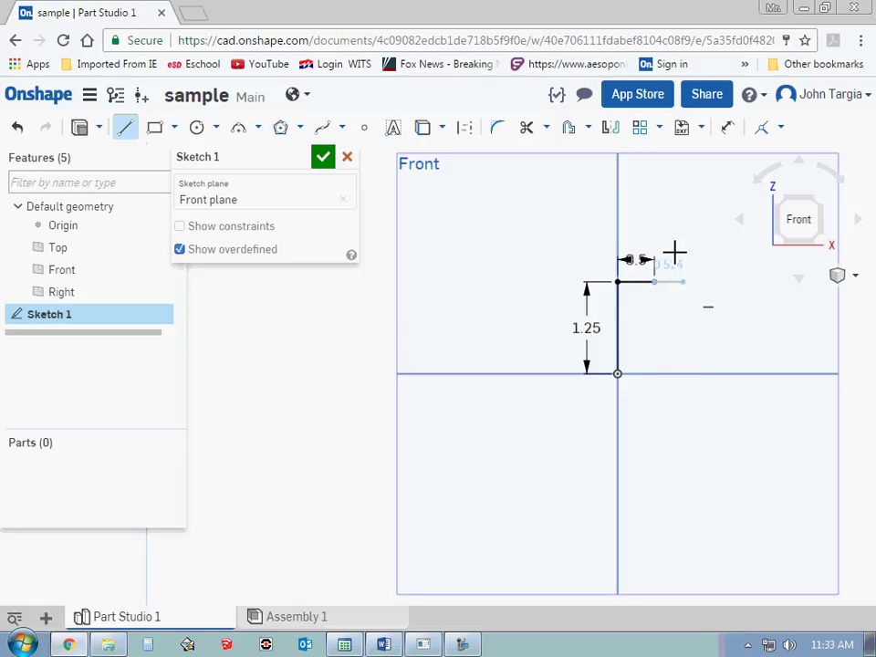
pyautogui.click(654, 326)
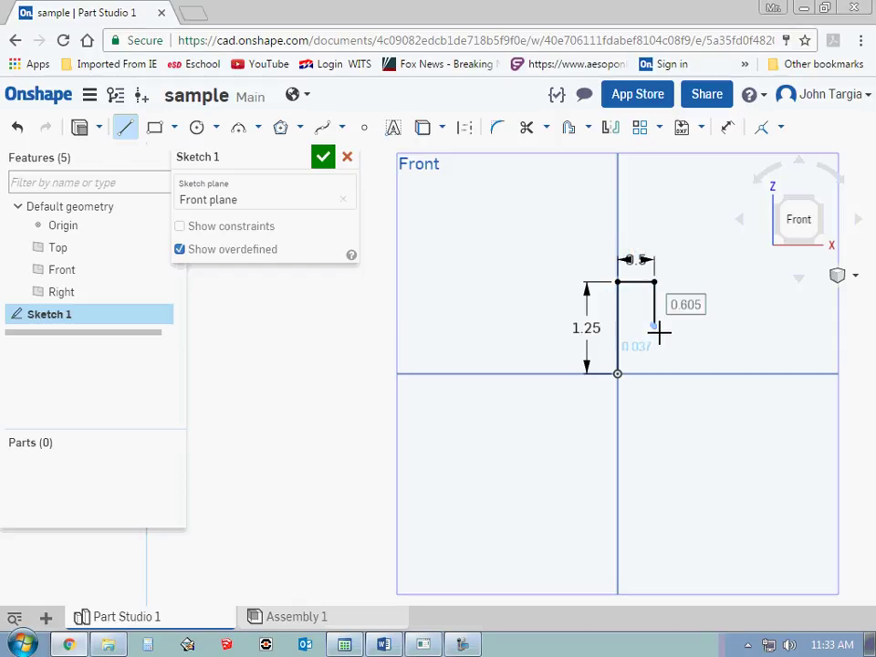
pyautogui.write('.75')
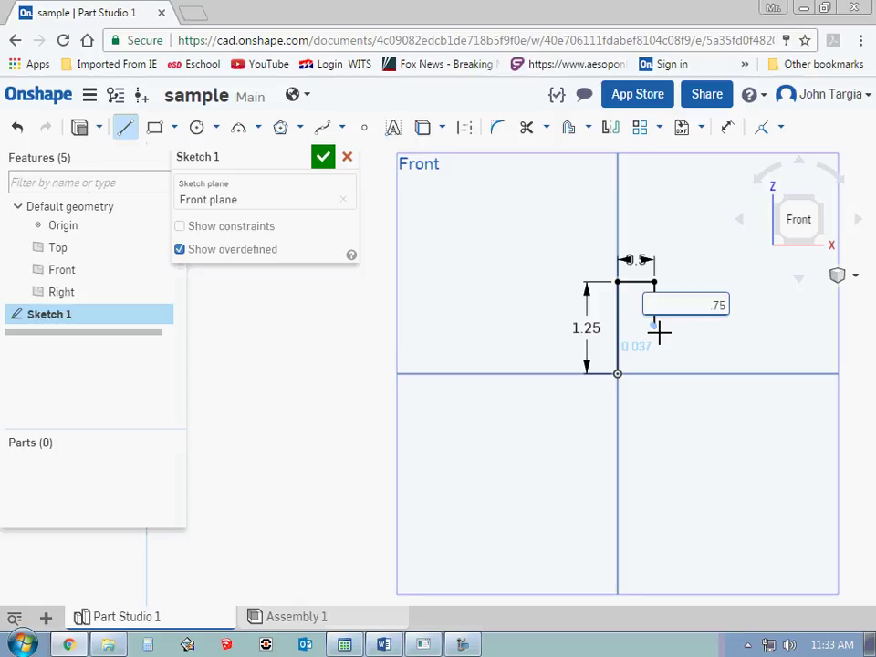
pyautogui.press('Return')
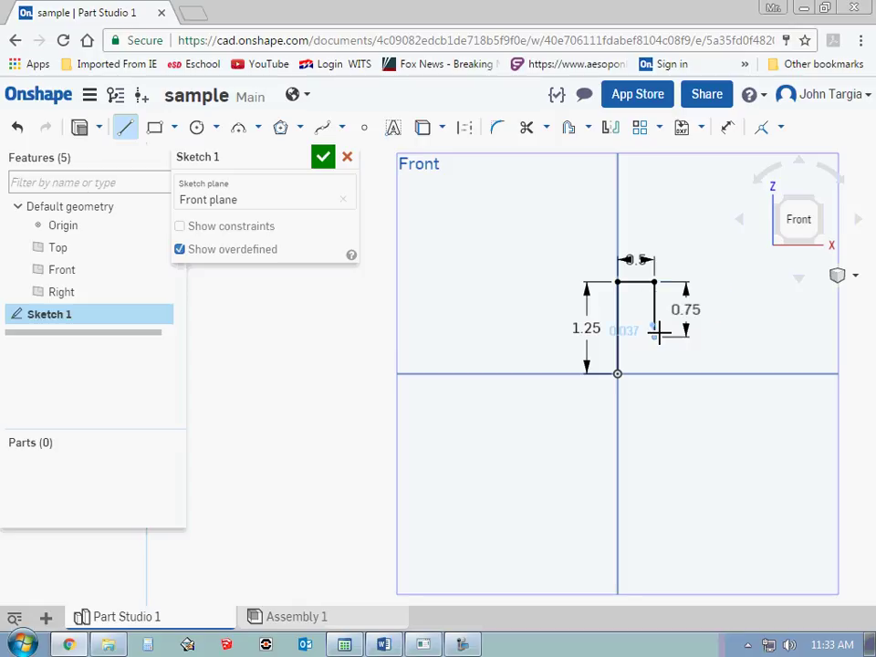
# Step: Add a 1 horizontal segment, drop to the axis, and close the 1.5 base at the origin
pyautogui.click(733, 346)
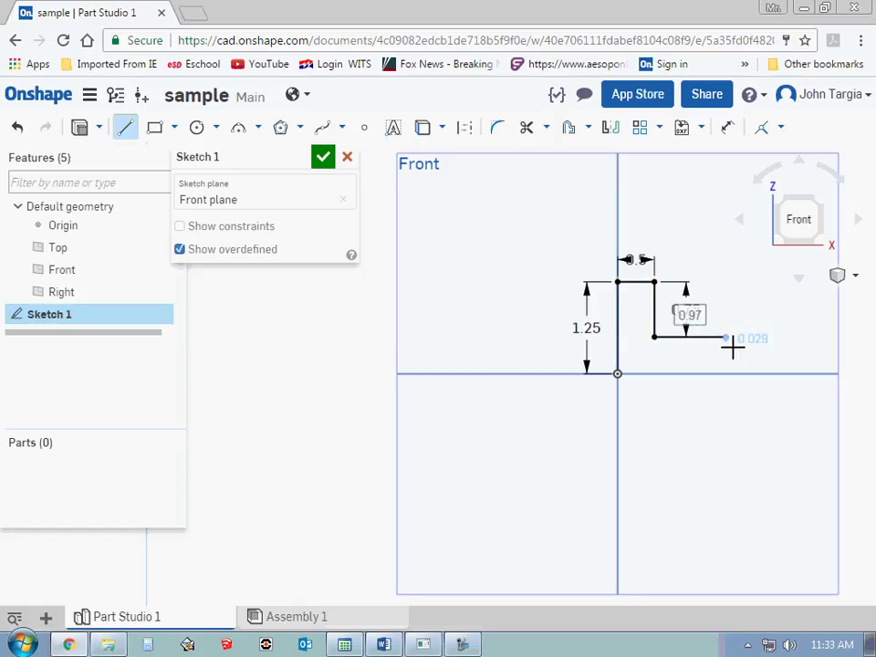
pyautogui.write('1')
pyautogui.press('Return')
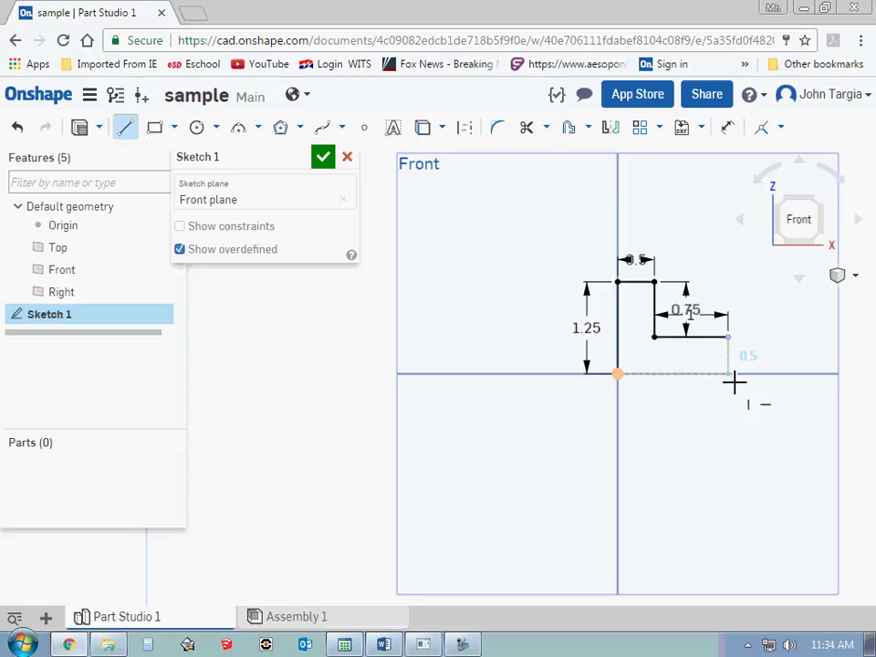
pyautogui.click(730, 375)
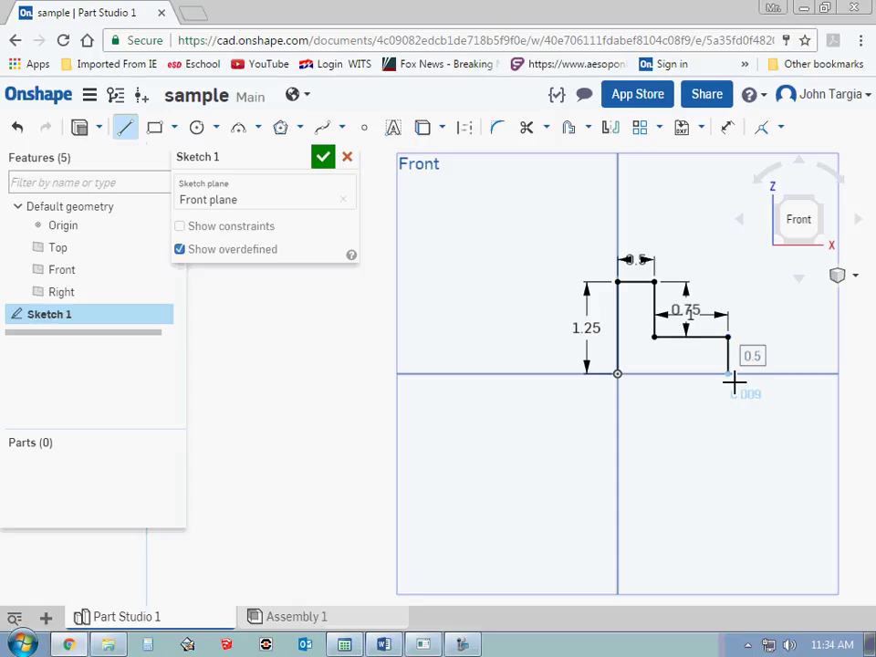
pyautogui.click(622, 381)
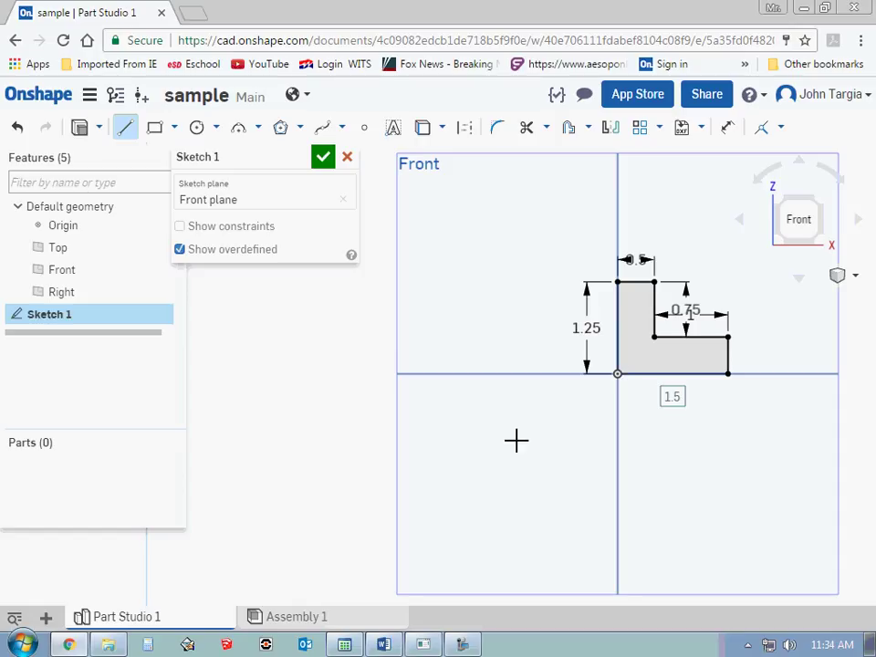
# Step: Switch to an isometric view of the L-shaped sketch and planes
pyautogui.click(855, 278)
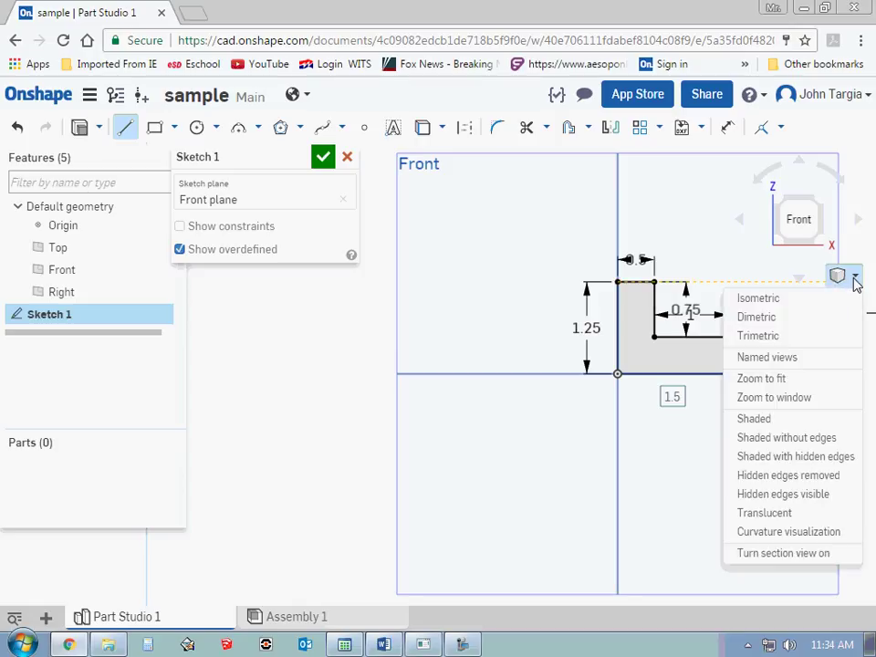
pyautogui.click(836, 301)
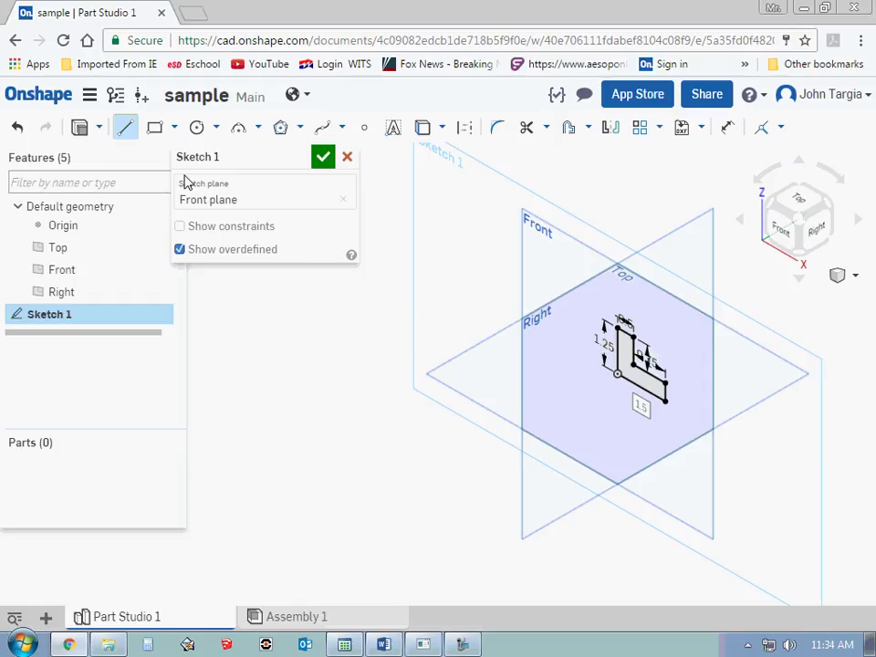
# Step: Start extruding the L-shaped sketch with a 3 in depth
pyautogui.click(80, 128)
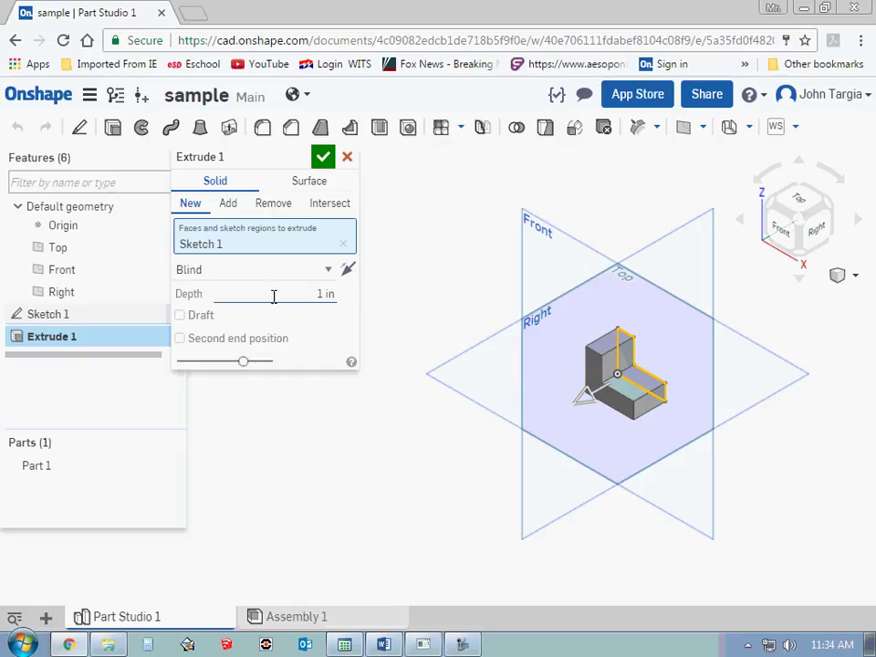
pyautogui.click(319, 291)
pyautogui.write('3')
pyautogui.press('Return')
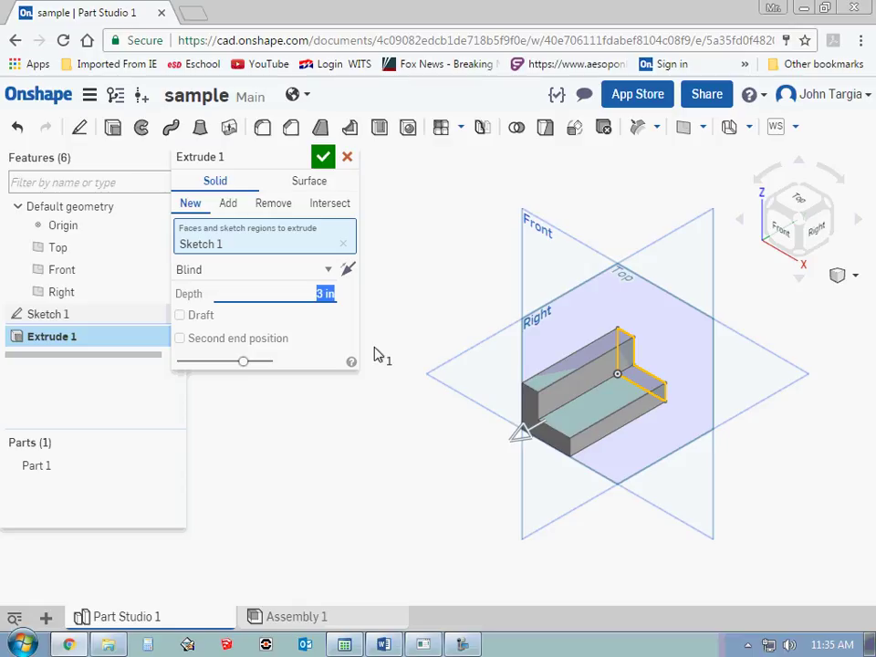
# Step: Change the extrude depth to 1 in and accept it as new solid Part 1
pyautogui.click(323, 293)
pyautogui.press('BackSpace')
pyautogui.write('1')
pyautogui.press('Return')
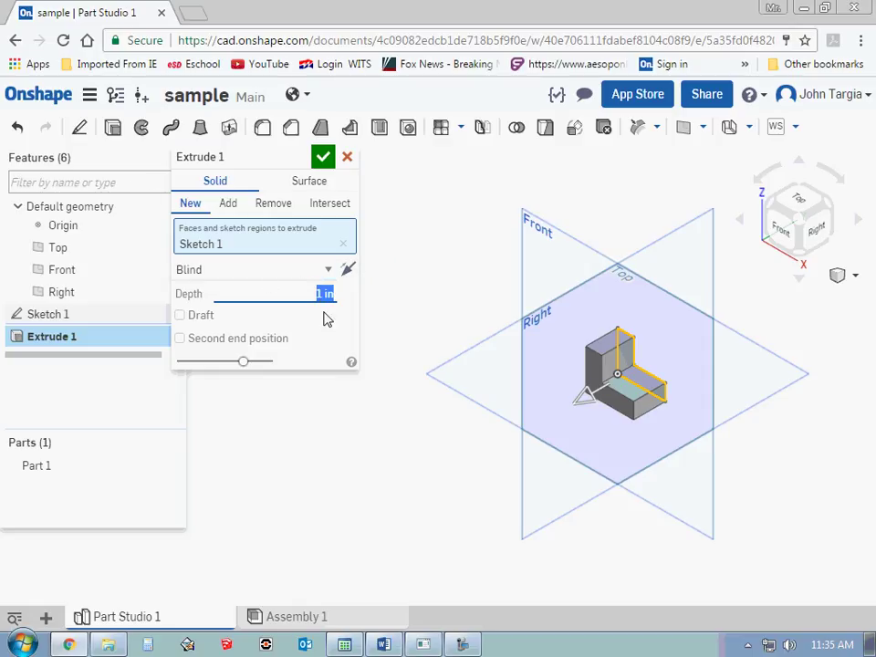
pyautogui.click(322, 160)
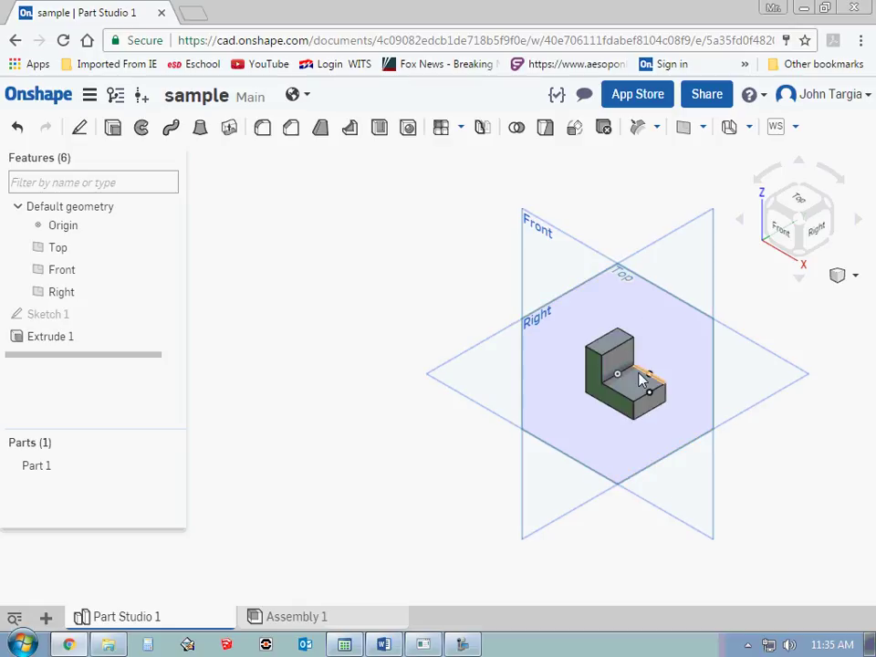
pyautogui.scroll(3, 644, 373)
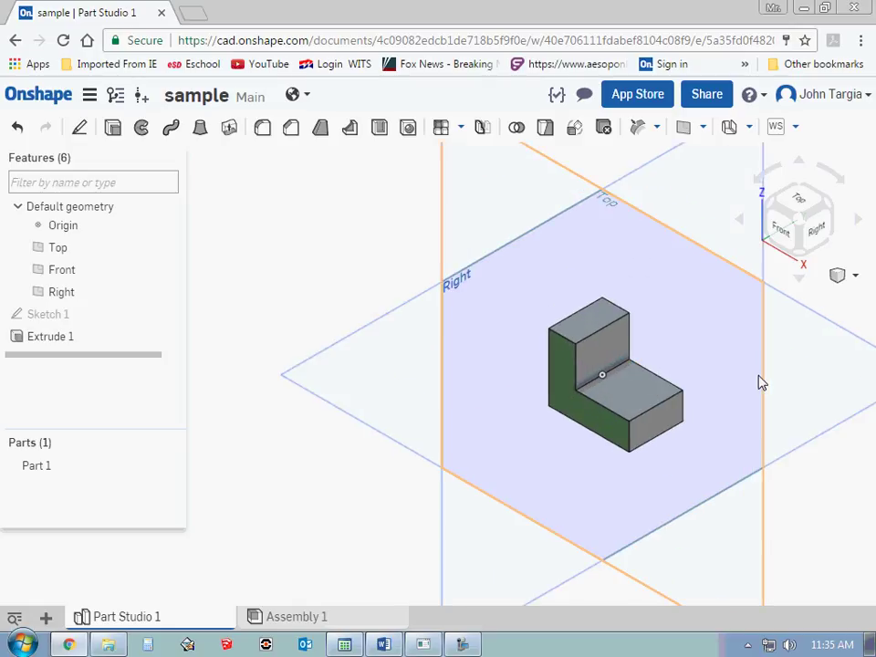
pyautogui.scroll(-2, 737, 373)
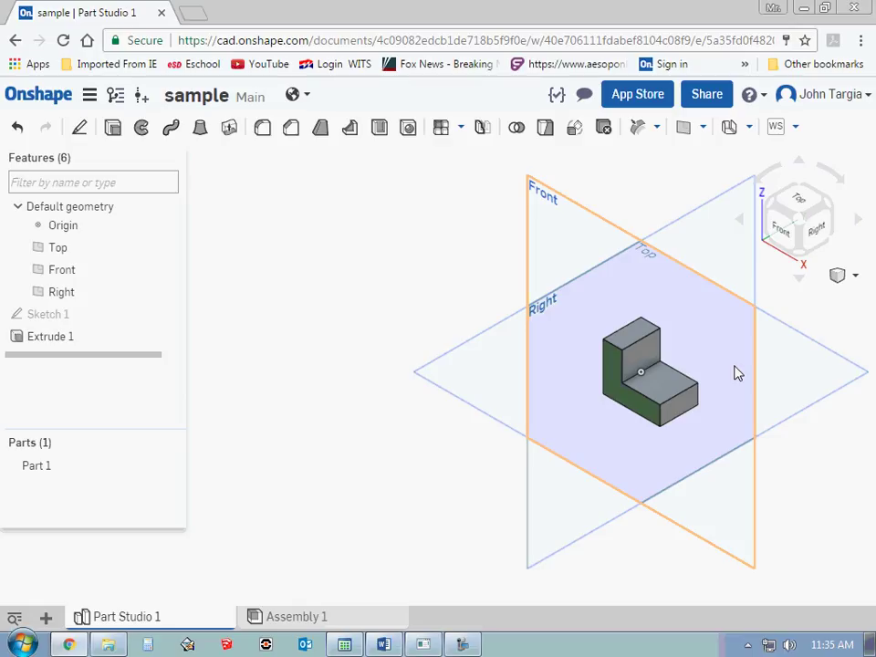
# Step: Close the sample document and reload the Documents page to refresh its thumbnail
pyautogui.click(89, 97)
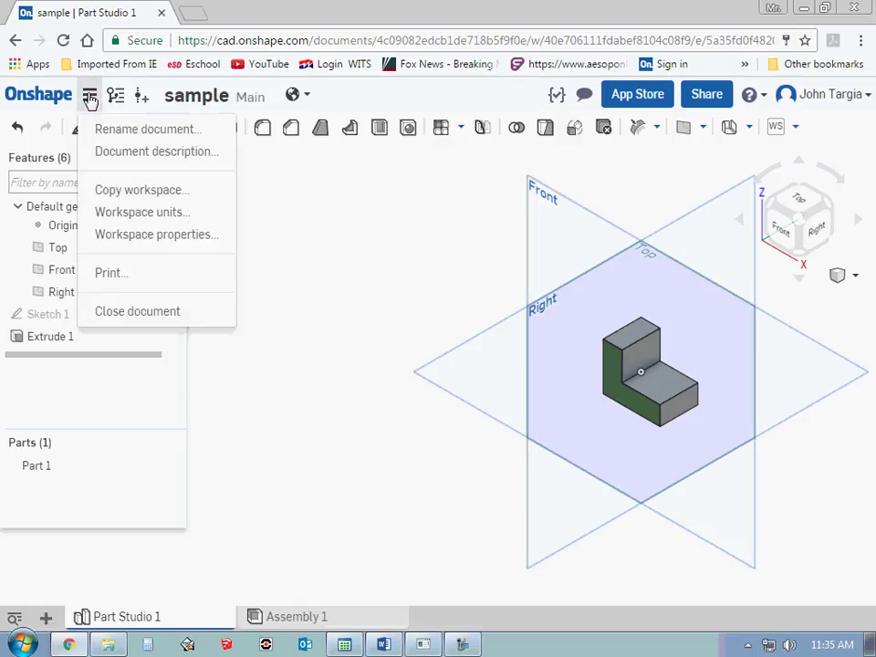
pyautogui.click(146, 313)
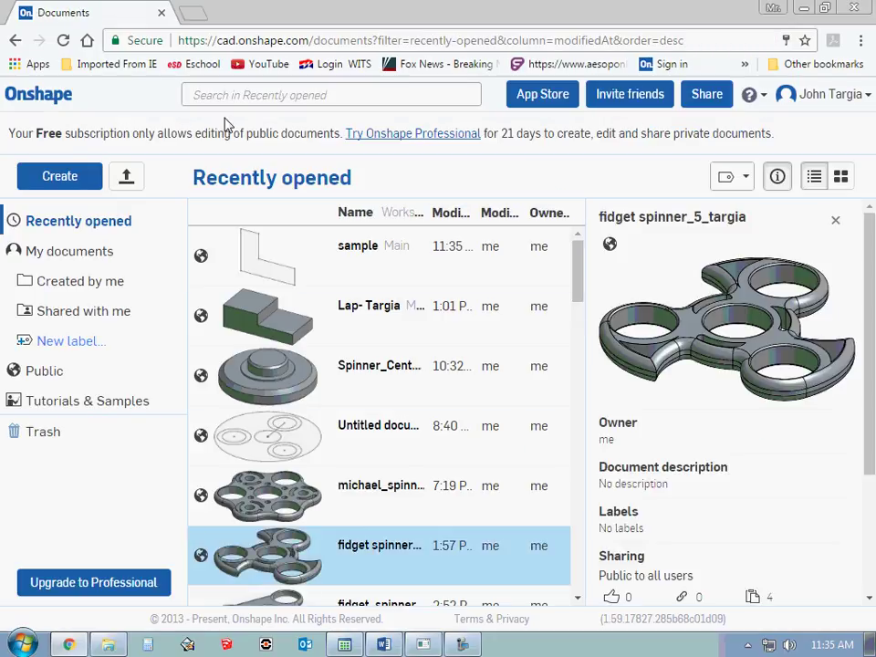
pyautogui.click(63, 40)
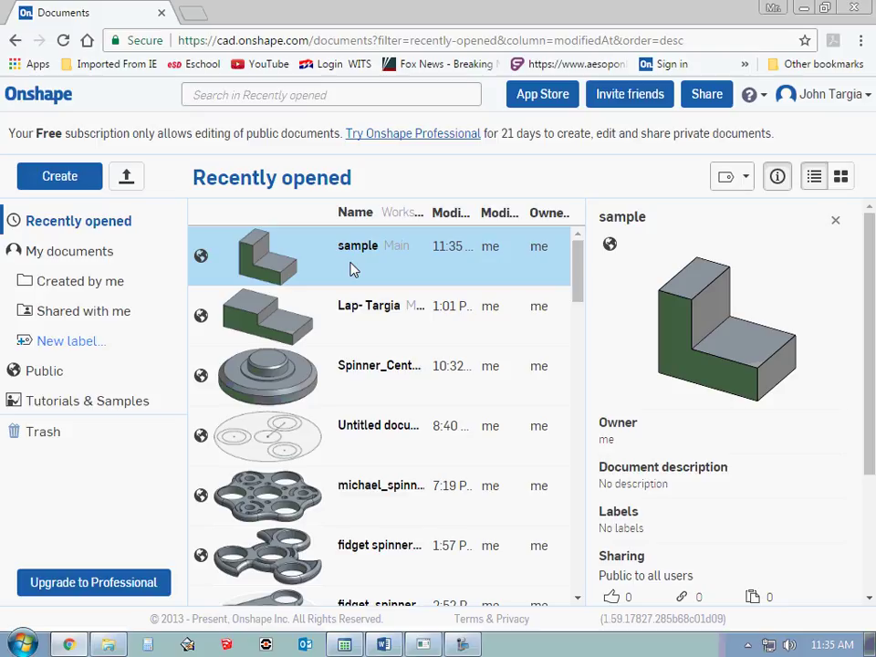
# Step: Reopen the sample document and bring up the context menu of the Part Studio 1 tab
pyautogui.doubleClick(319, 271)
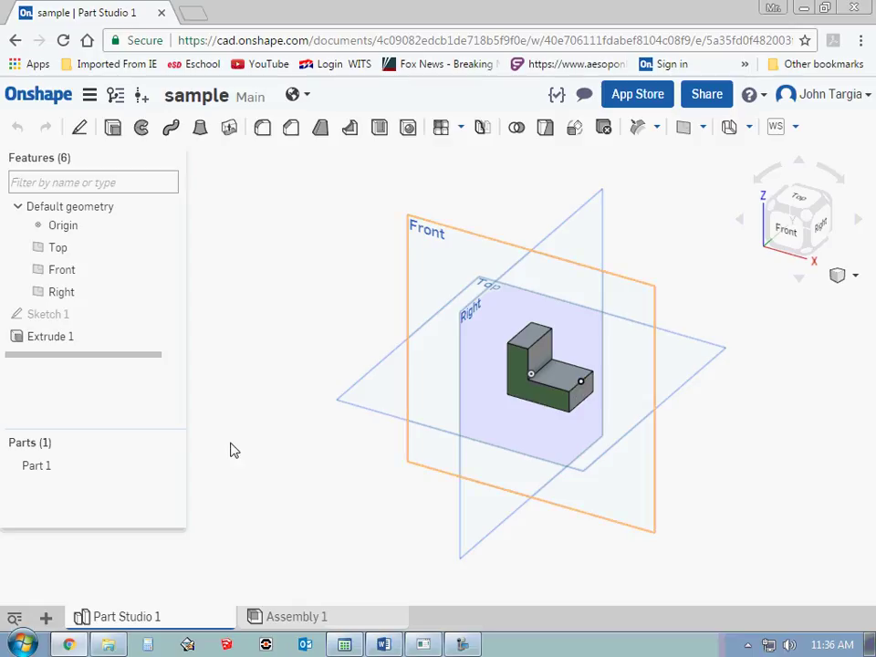
pyautogui.rightClick(144, 622)
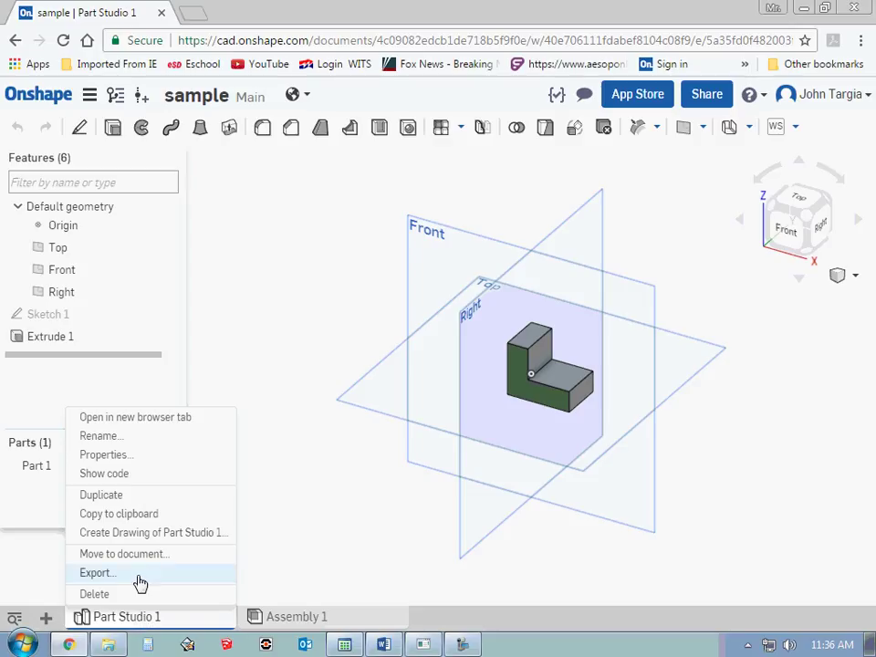
# Step: Export Part Studio 1 as an STL named 'sample' and open the downloaded sample.stl's menu
pyautogui.click(139, 573)
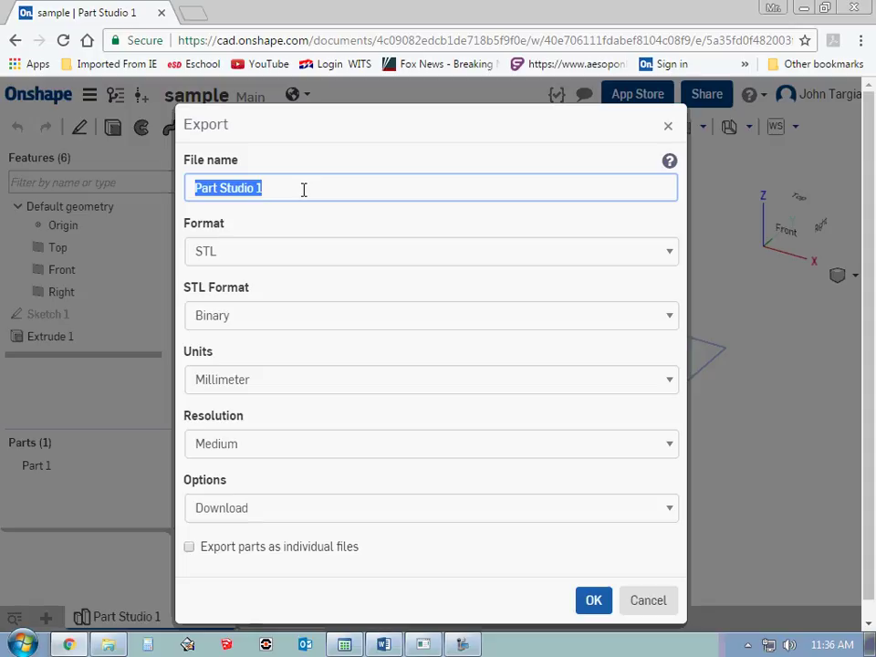
pyautogui.write('sa')
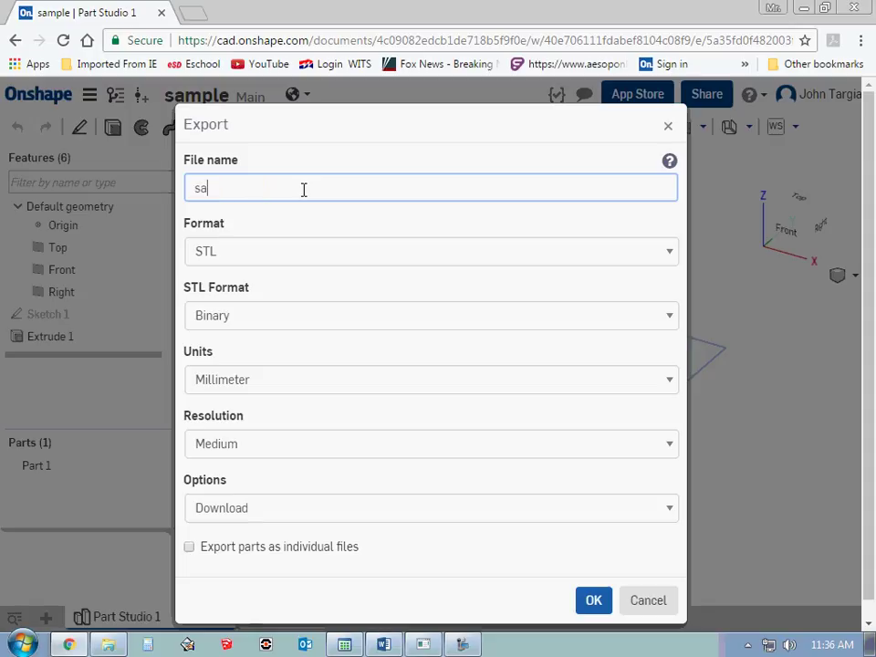
pyautogui.write('mop')
pyautogui.press('BackSpace')
pyautogui.press('BackSpace')
pyautogui.write('ple')
pyautogui.click(593, 600)
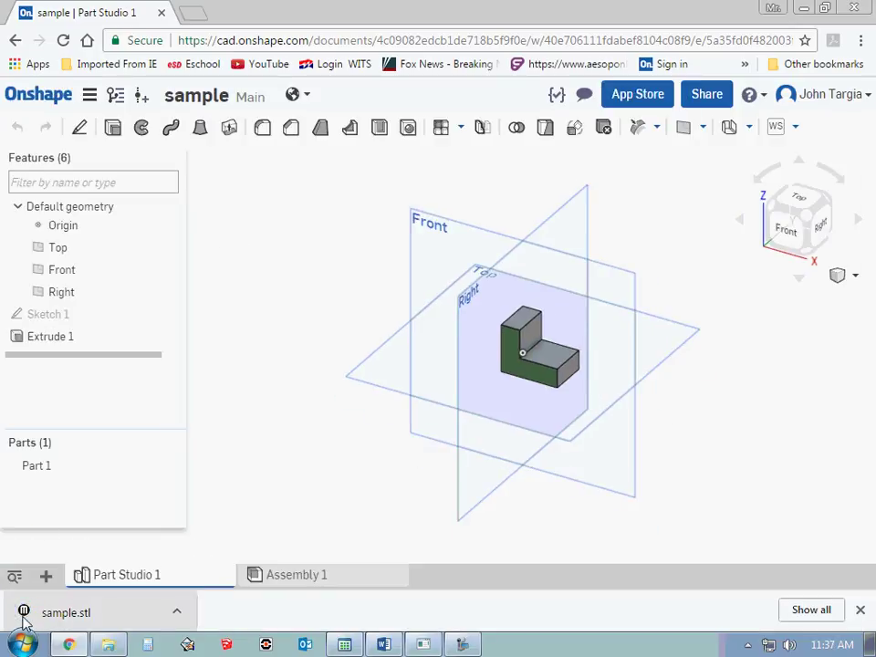
pyautogui.rightClick(87, 618)
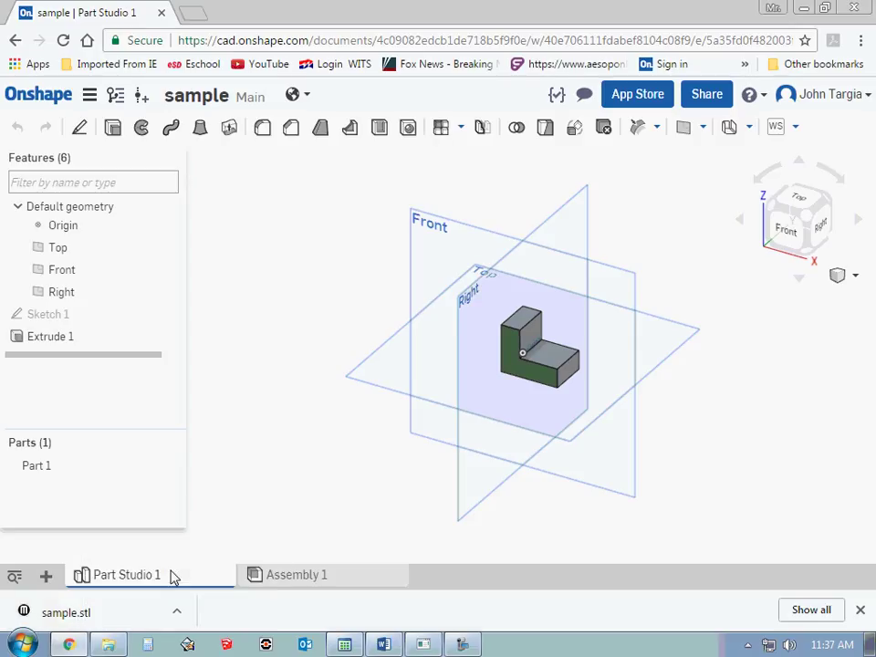
# Step: Show sample.stl in its Downloads folder and copy it
pyautogui.click(173, 569)
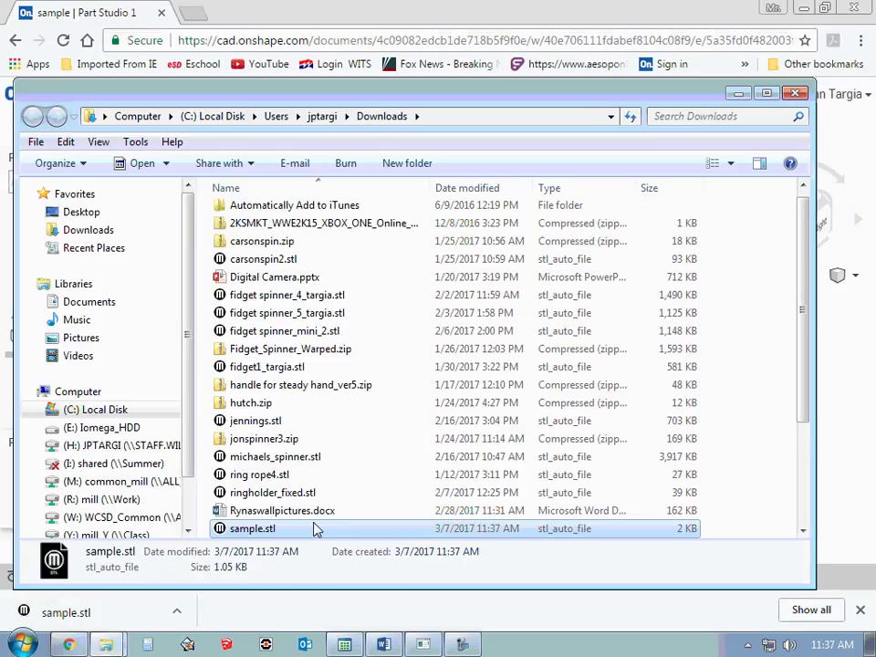
pyautogui.rightClick(286, 534)
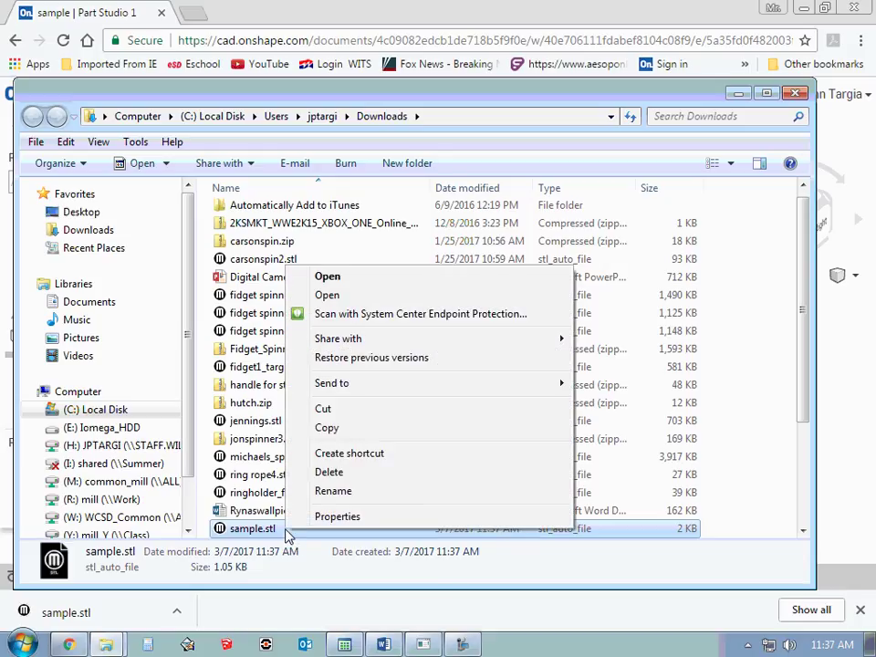
pyautogui.click(359, 437)
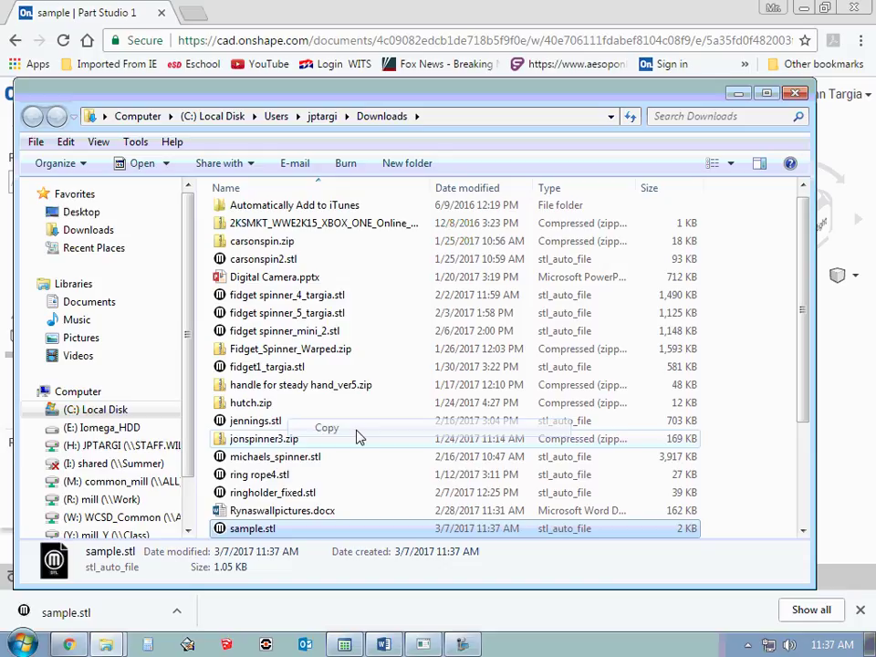
# Step: Open the MODS 4-6 folder in the teacher's class print folder on the Y: Class drive
pyautogui.click(106, 644)
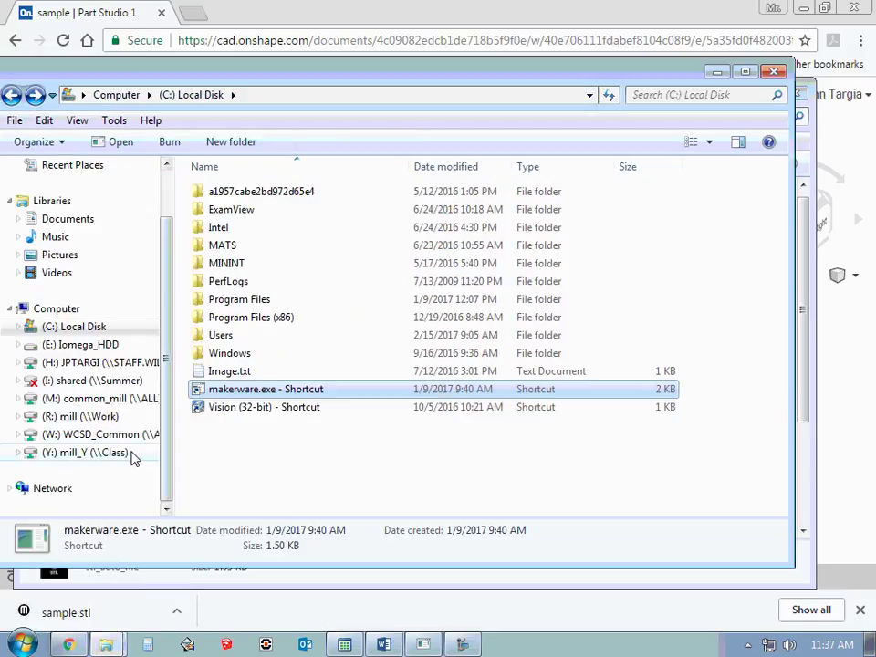
pyautogui.click(75, 453)
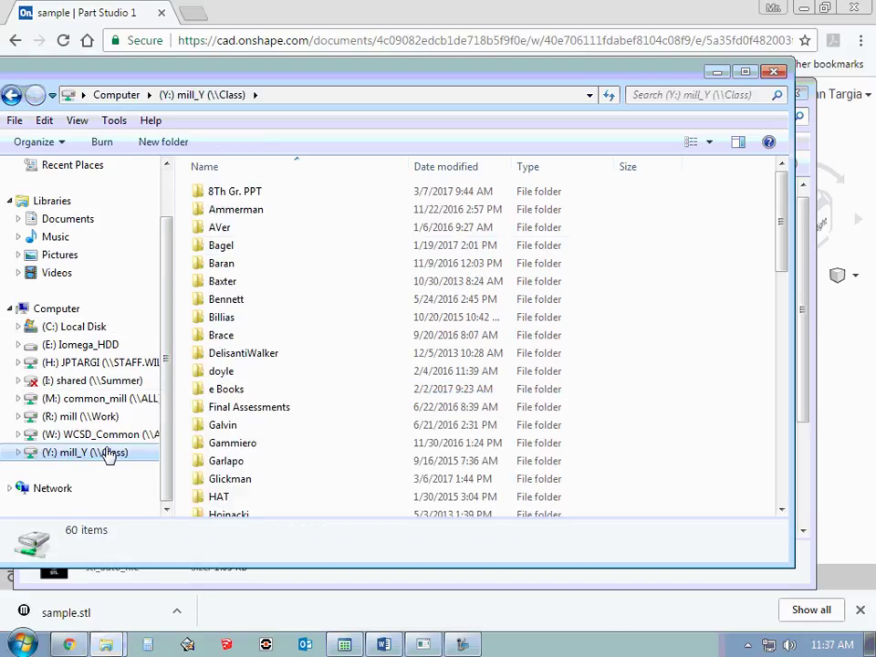
pyautogui.click(367, 413)
pyautogui.scroll(-10, 367, 415)
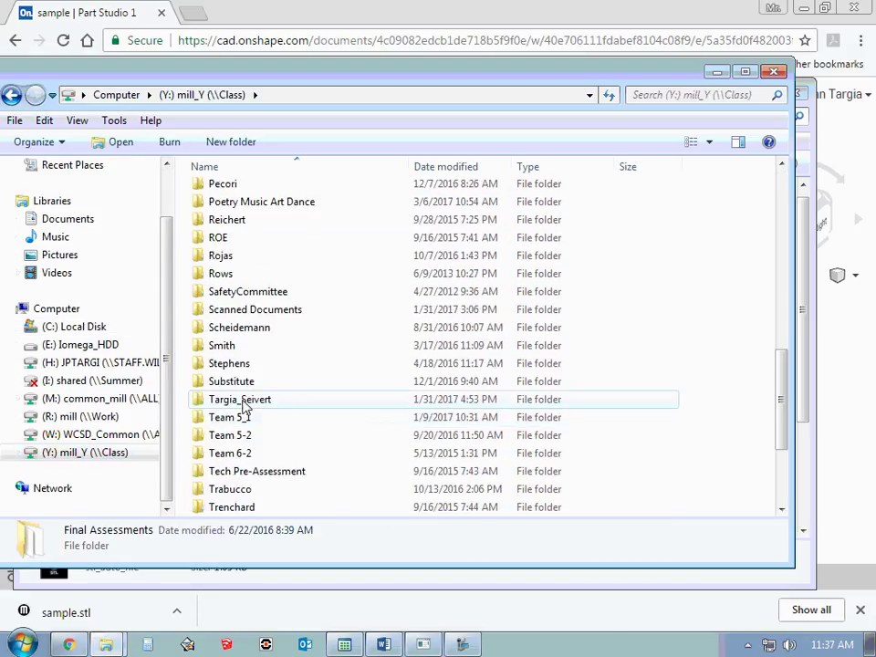
pyautogui.doubleClick(243, 405)
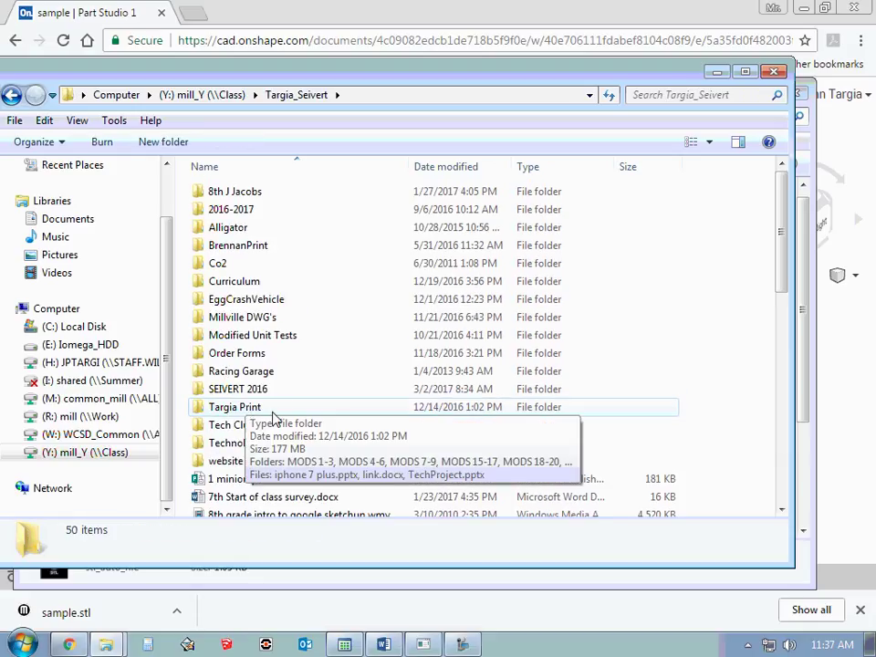
pyautogui.doubleClick(243, 409)
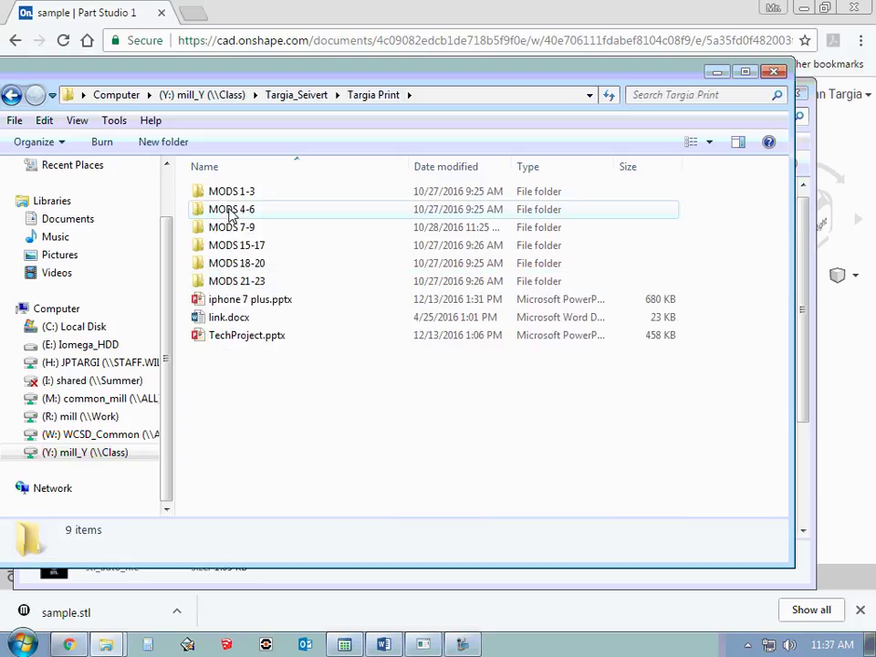
pyautogui.doubleClick(231, 213)
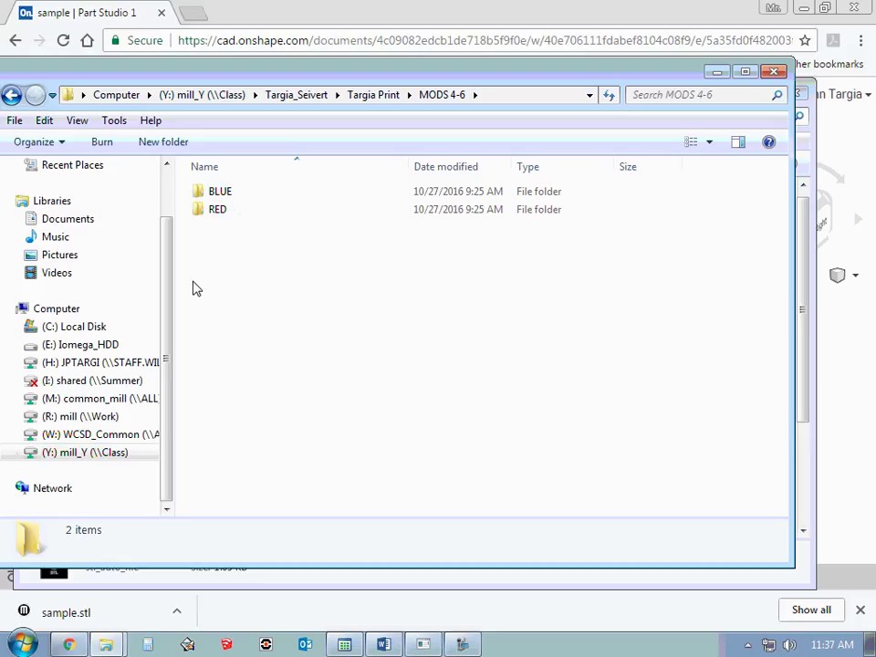
# Step: Minimize Explorer and close the sample document from Onshape's document menu
pyautogui.click(11, 94)
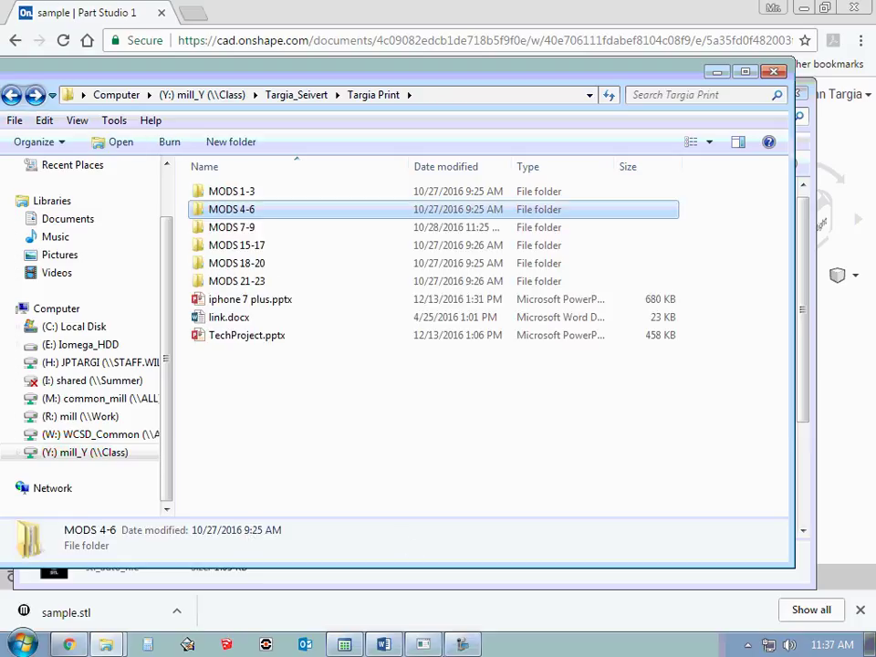
pyautogui.click(102, 645)
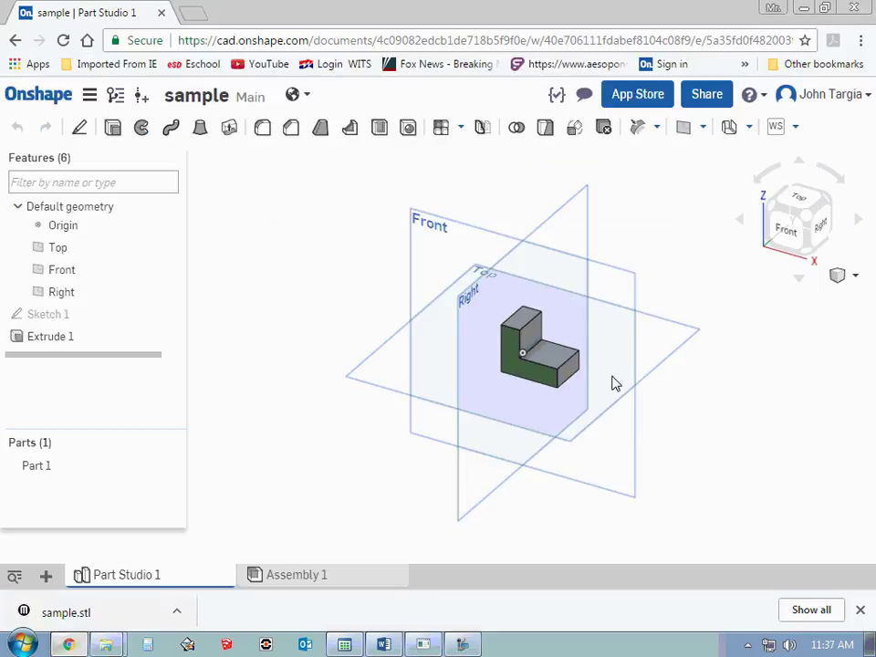
pyautogui.click(89, 95)
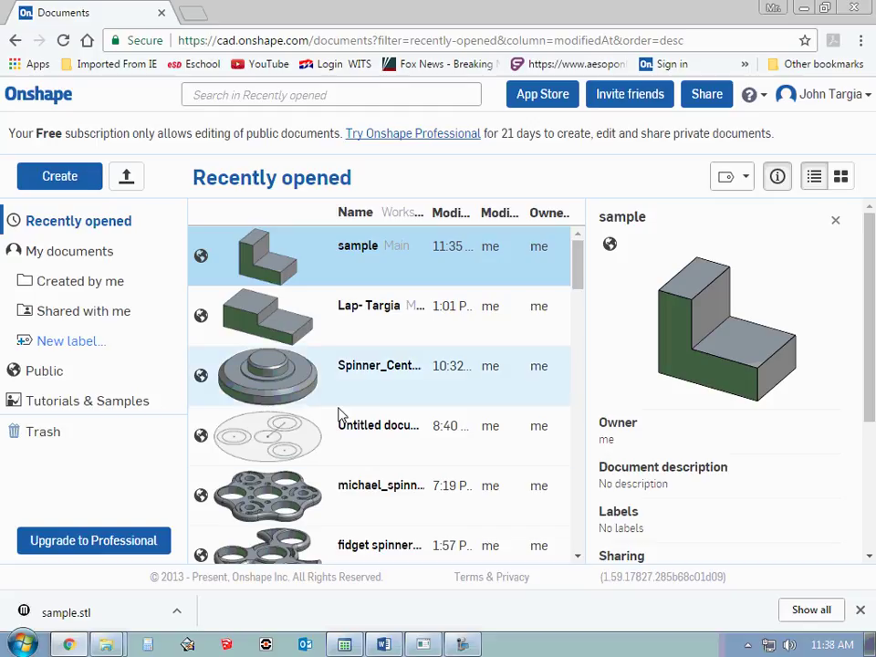
pyautogui.click(466, 644)
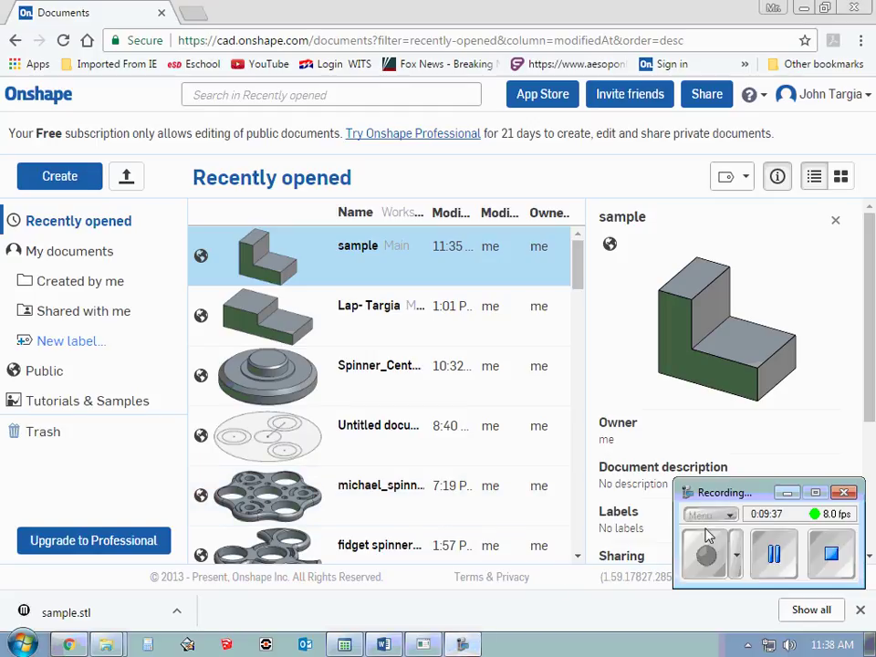